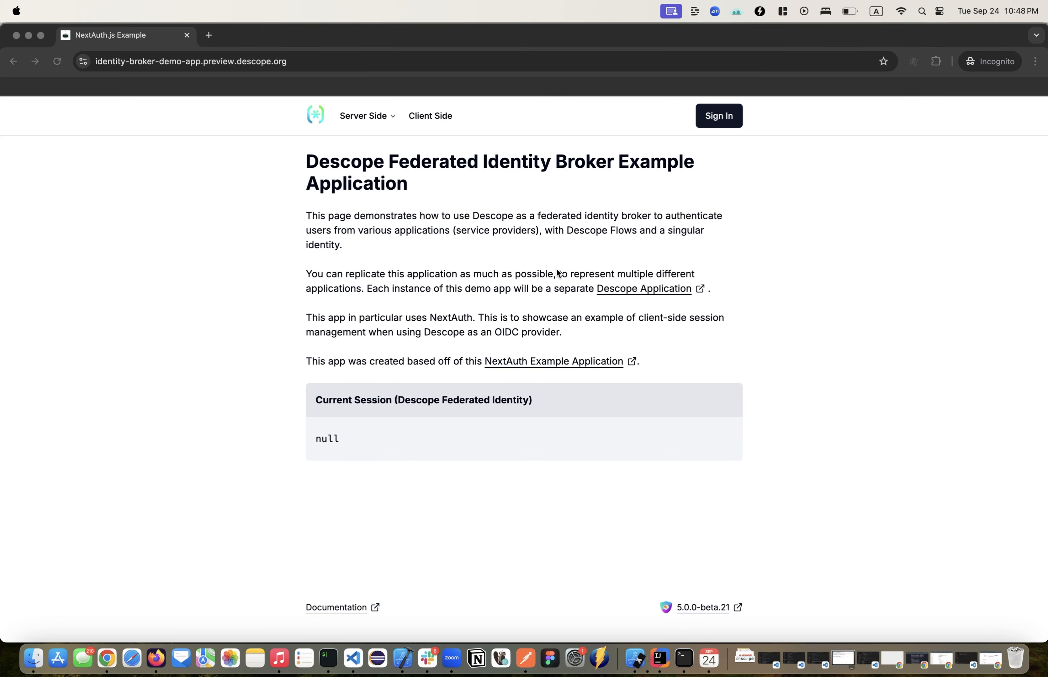
Step: Open the Descope Freshworks portal's sign-in page in a new tab
{"action": "left_click", "coordinate": [210, 35]}
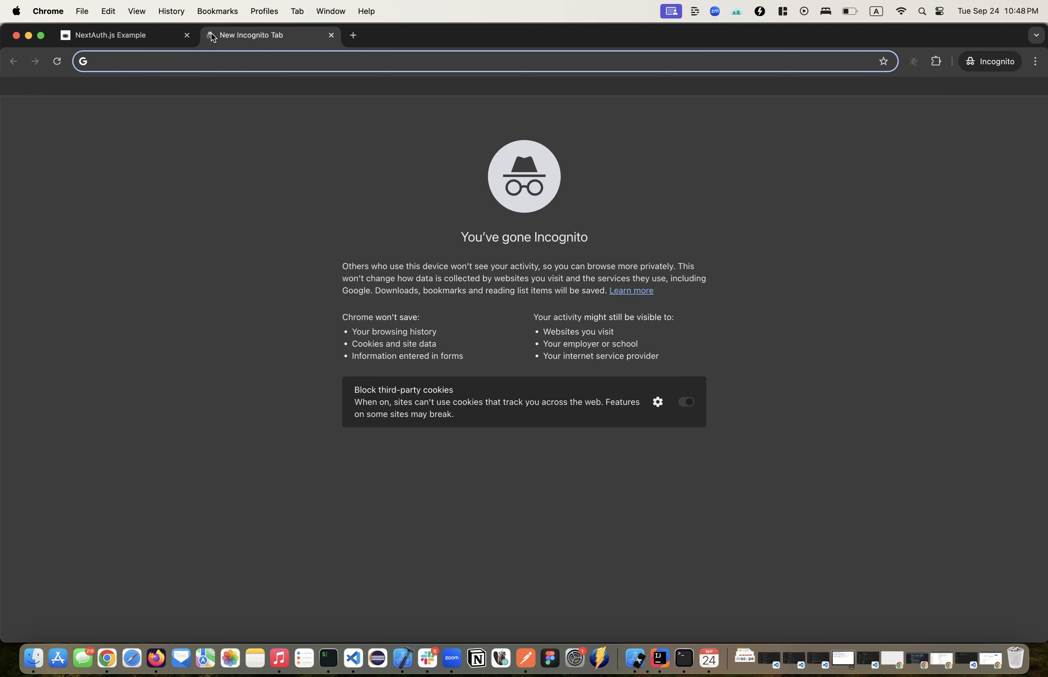
{"action": "type", "text": "freshworks.com"}
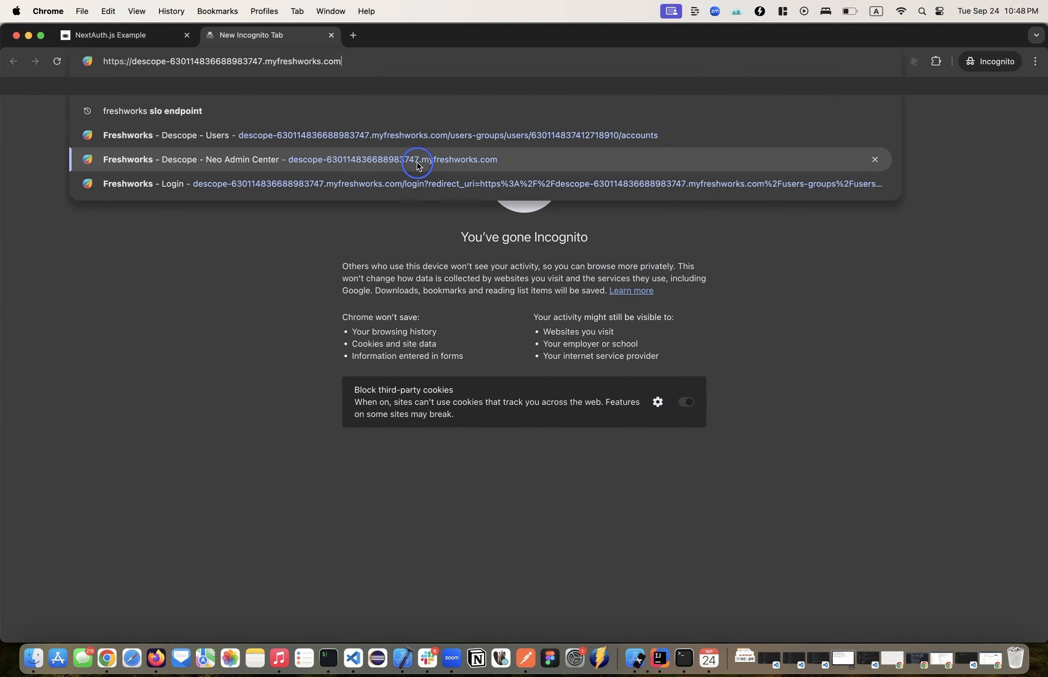
{"action": "left_click", "coordinate": [418, 167]}
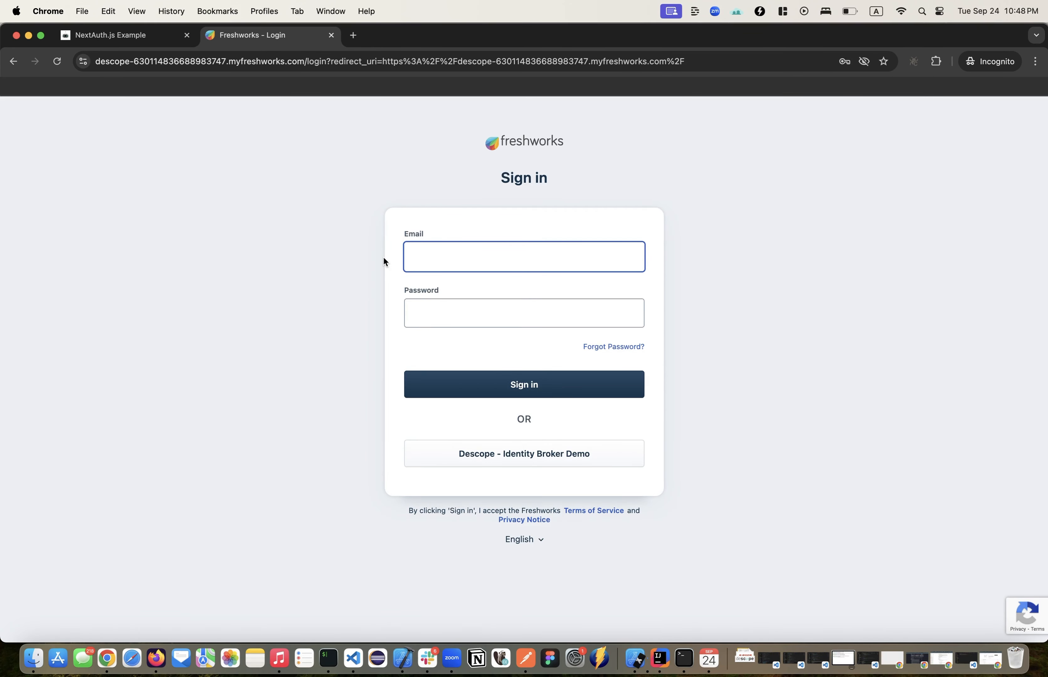
Step: Sign in to the Descope identity broker example application through Google, entering the account's email address
{"action": "left_click", "coordinate": [112, 36]}
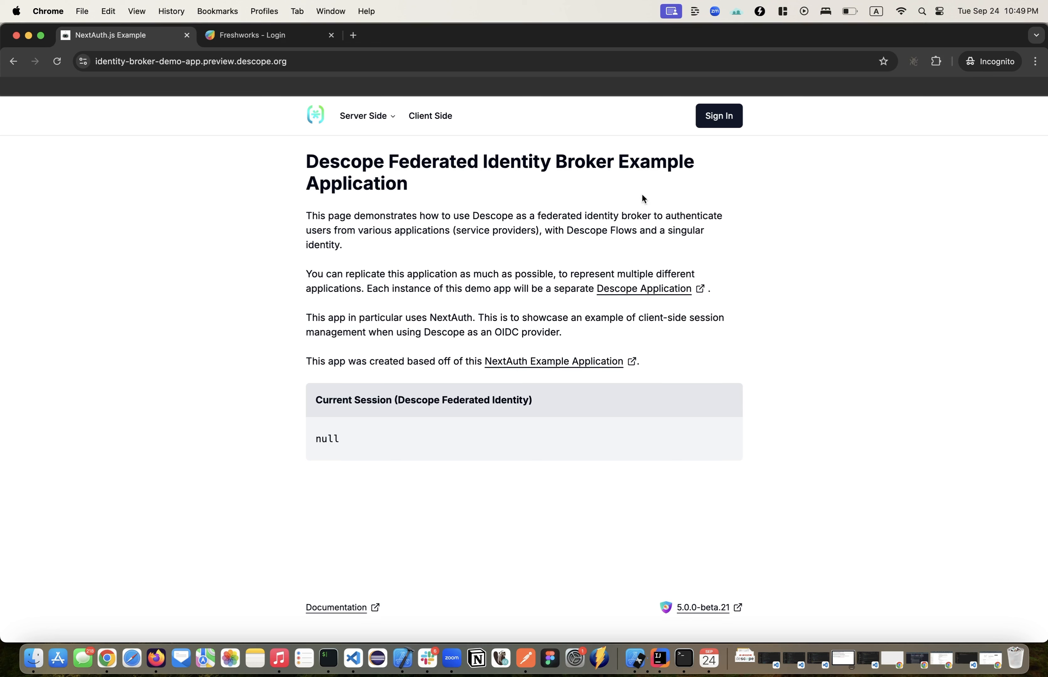
{"action": "left_click", "coordinate": [720, 115]}
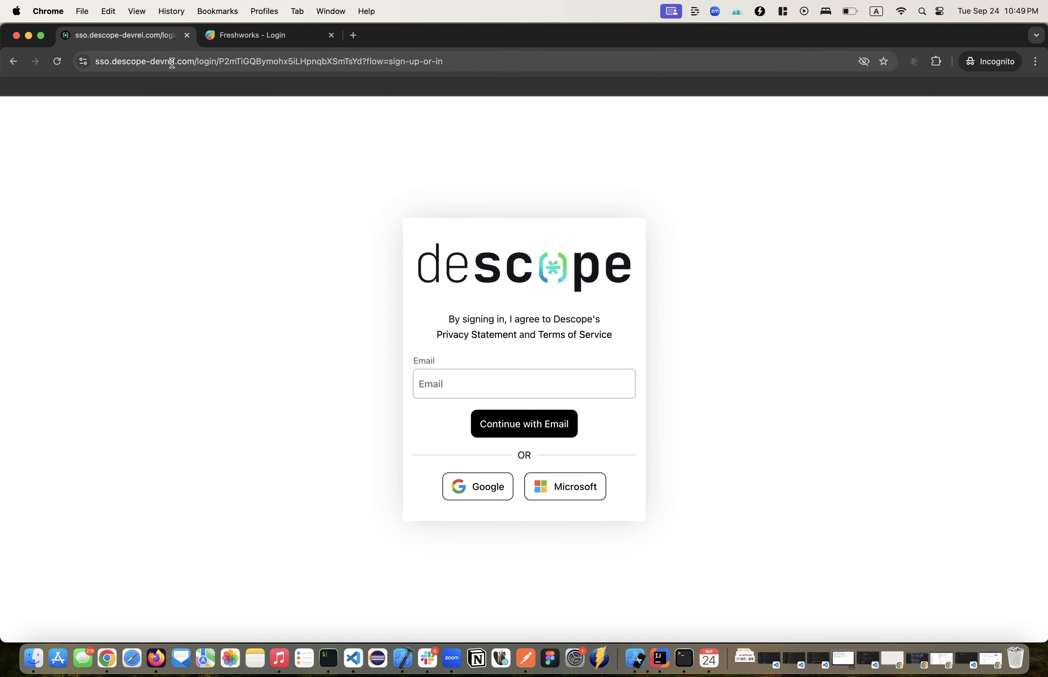
{"action": "left_click", "coordinate": [482, 486]}
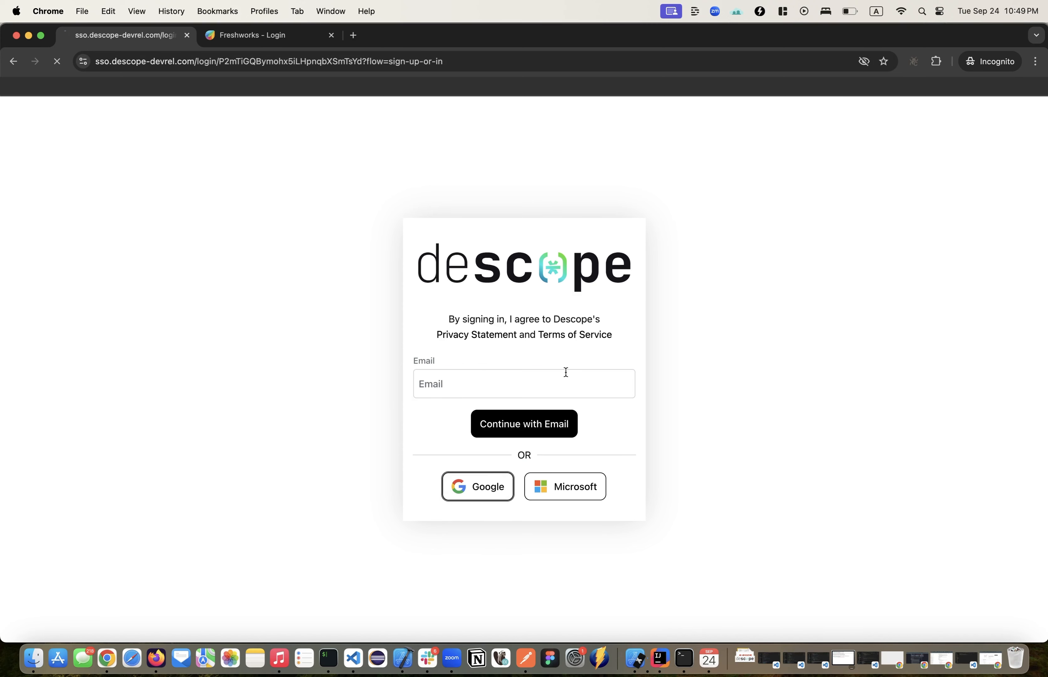
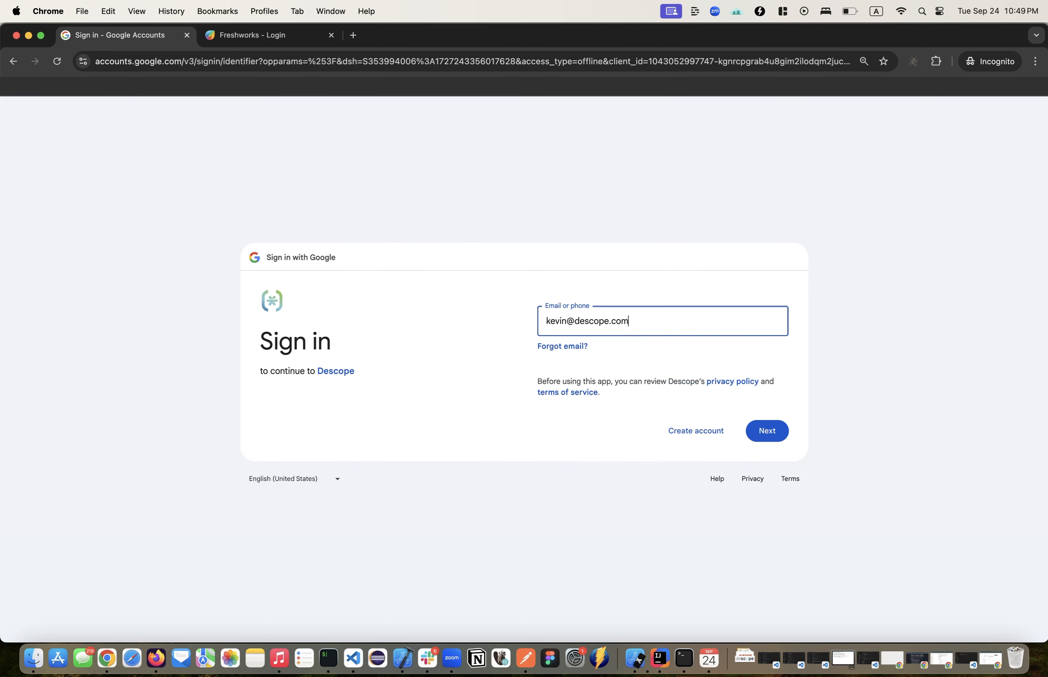
{"action": "left_click", "coordinate": [767, 429]}
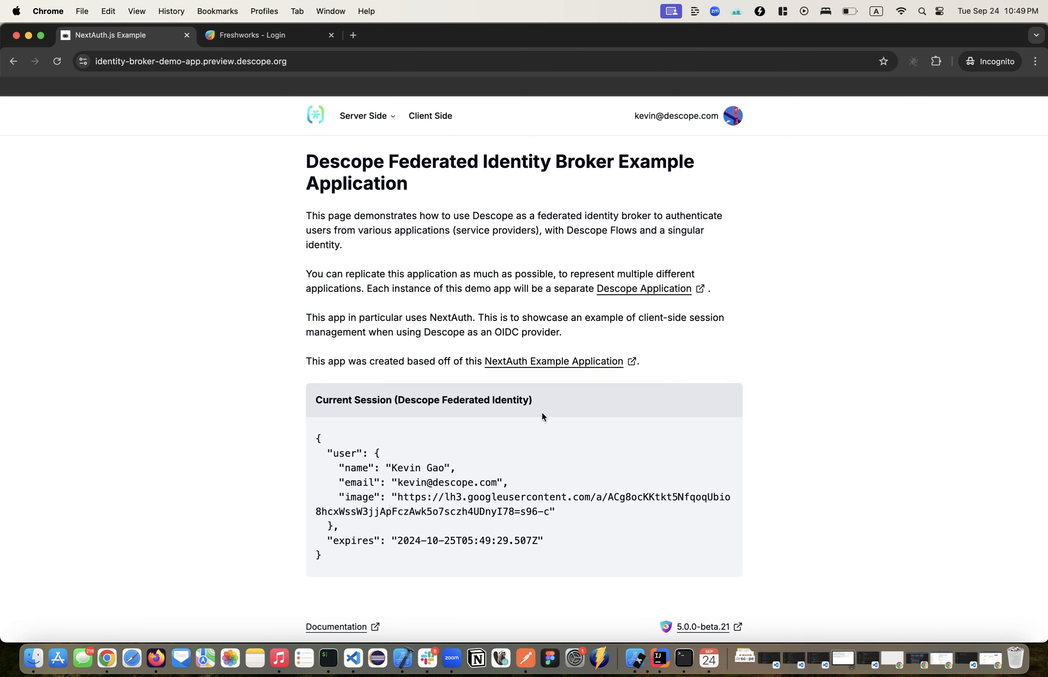
Step: Review the example app's current session data and sign in to Freshworks through Descope - Identity Broker Demo
{"action": "left_click_drag", "start_coordinate": [301, 430], "coordinate": [373, 559]}
{"action": "left_click", "coordinate": [456, 243]}
{"action": "left_click", "coordinate": [266, 37]}
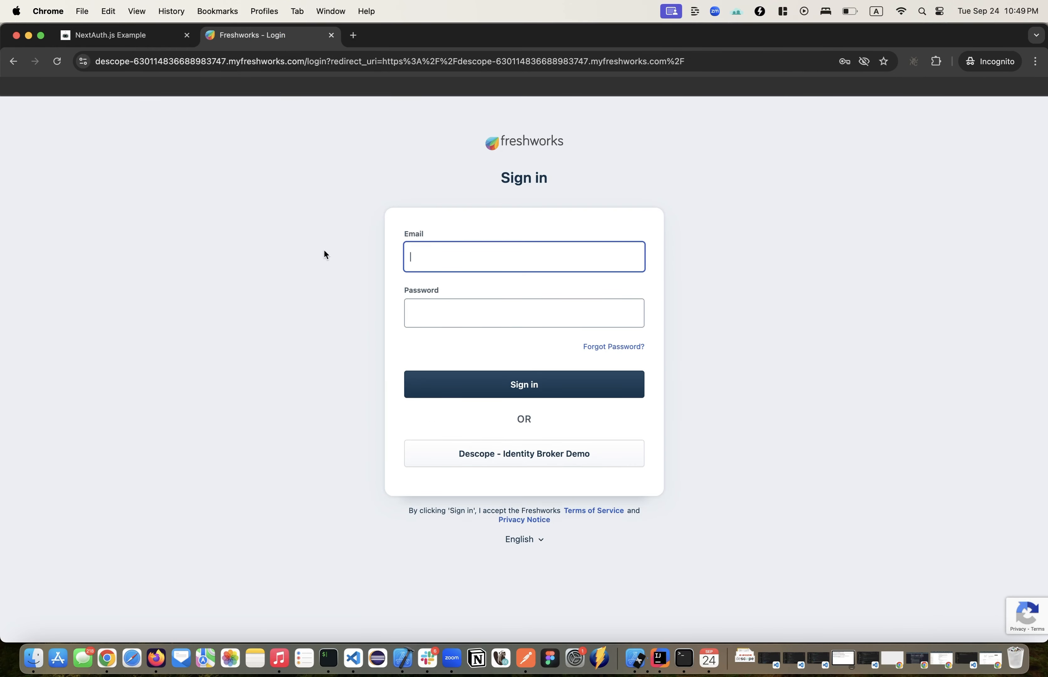
{"action": "left_click", "coordinate": [501, 464]}
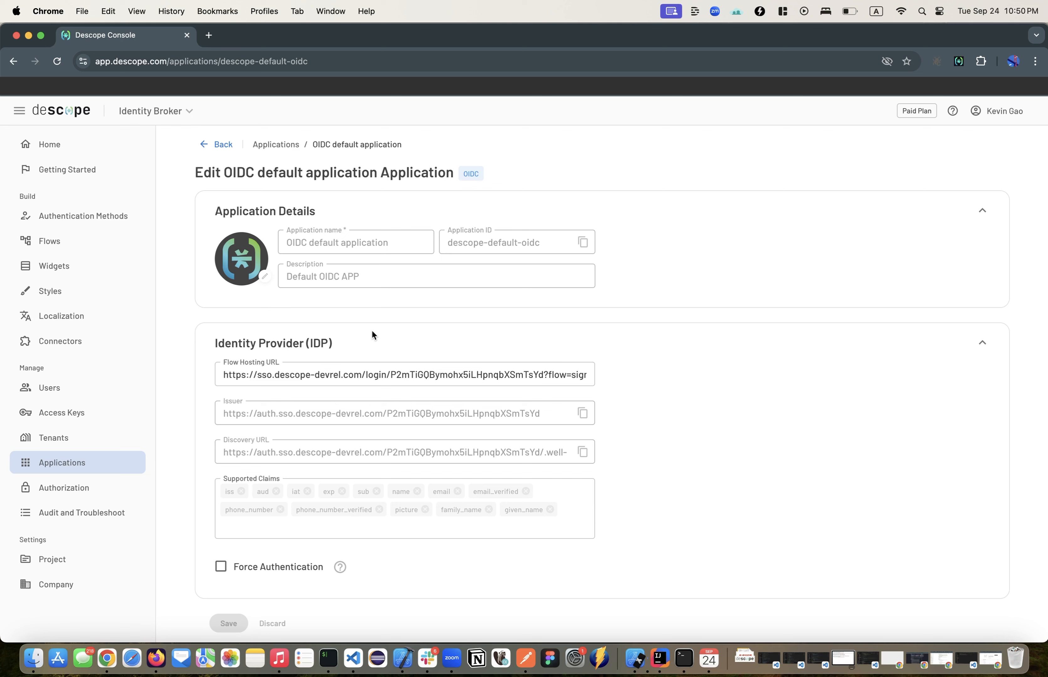
Step: Examine the OIDC default and Freshworks SAML application settings in the Descope Console
{"action": "left_click", "coordinate": [220, 145]}
{"action": "left_click", "coordinate": [297, 375]}
{"action": "left_click", "coordinate": [206, 143]}
{"action": "left_click", "coordinate": [313, 340]}
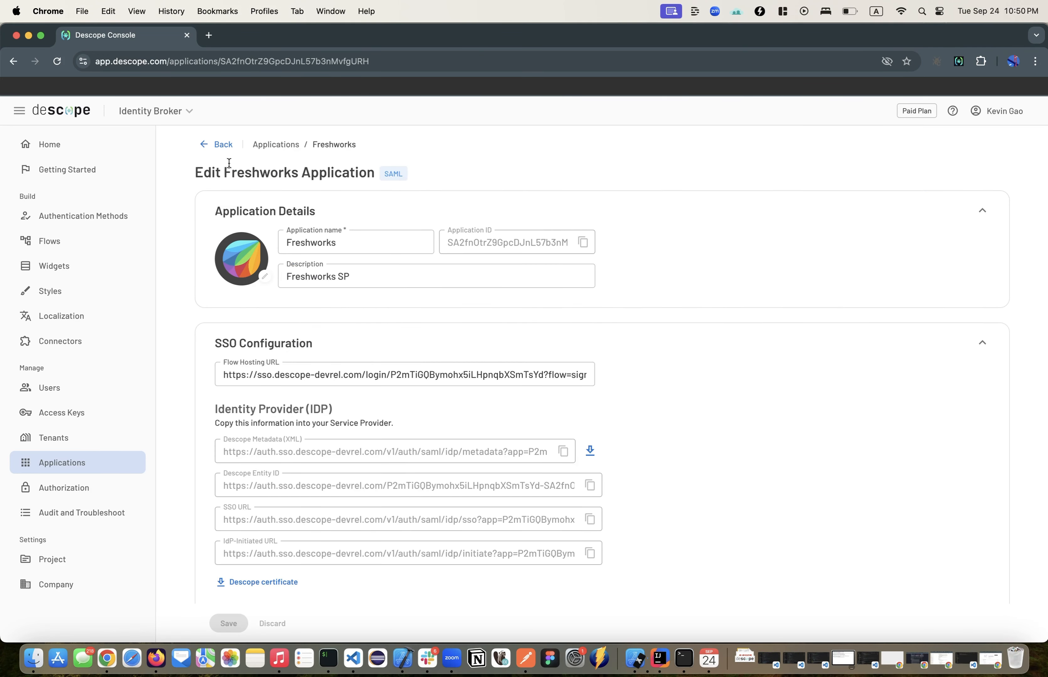
{"action": "left_click", "coordinate": [219, 145]}
Step: Append "&style=acme" to the OIDC default application's Flow Hosting URL and save the application
{"action": "left_click", "coordinate": [286, 365]}
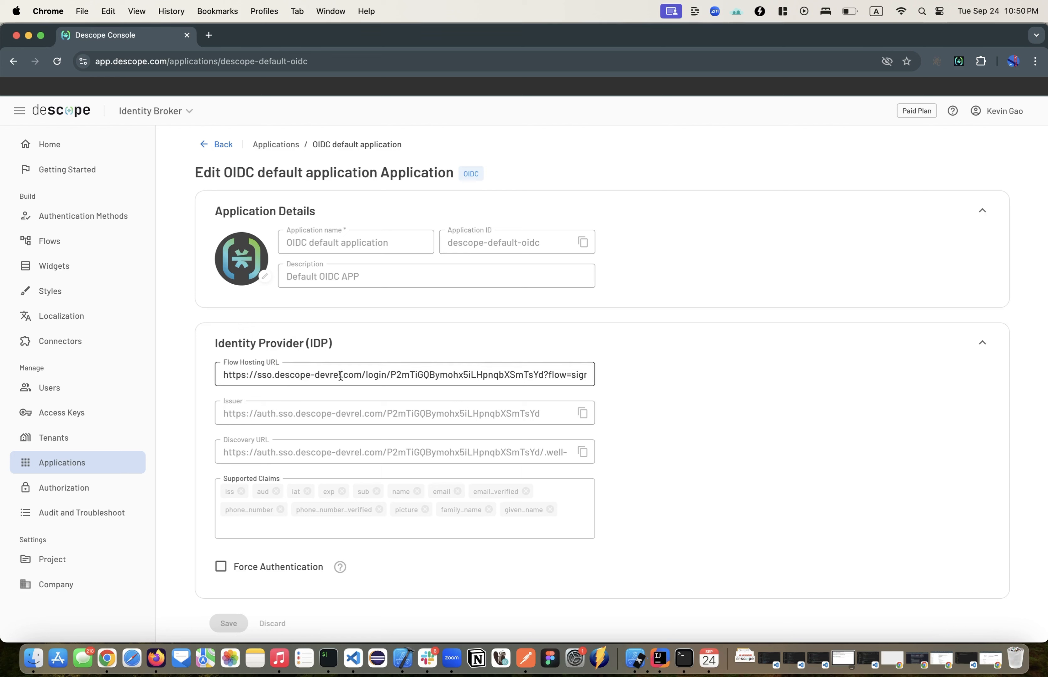
{"action": "left_click_drag", "start_coordinate": [560, 376], "coordinate": [530, 378]}
{"action": "left_click", "coordinate": [583, 376]}
{"action": "left_click", "coordinate": [589, 377]}
{"action": "type", "text": "&"}
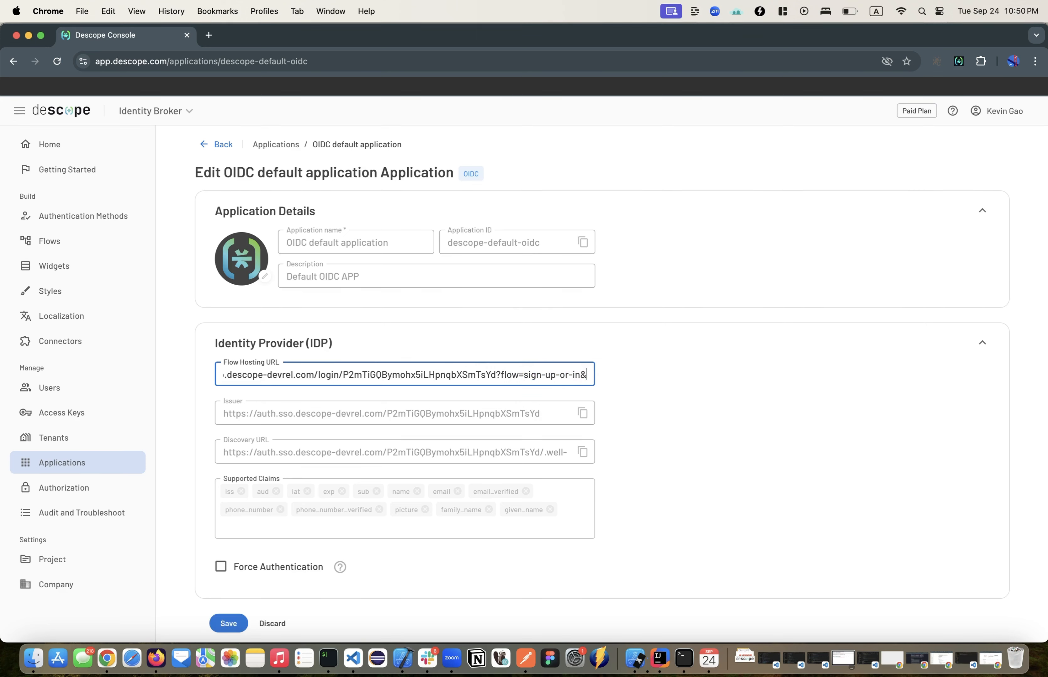
{"action": "type", "text": "style="}
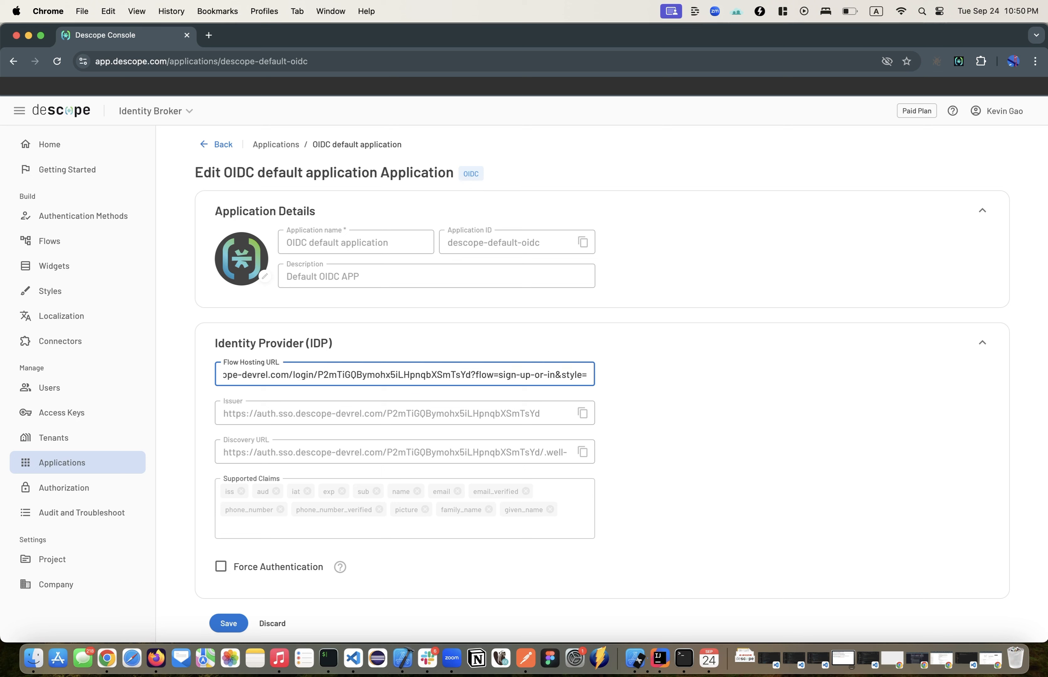
{"action": "type", "text": "acme"}
{"action": "left_click", "coordinate": [232, 626]}
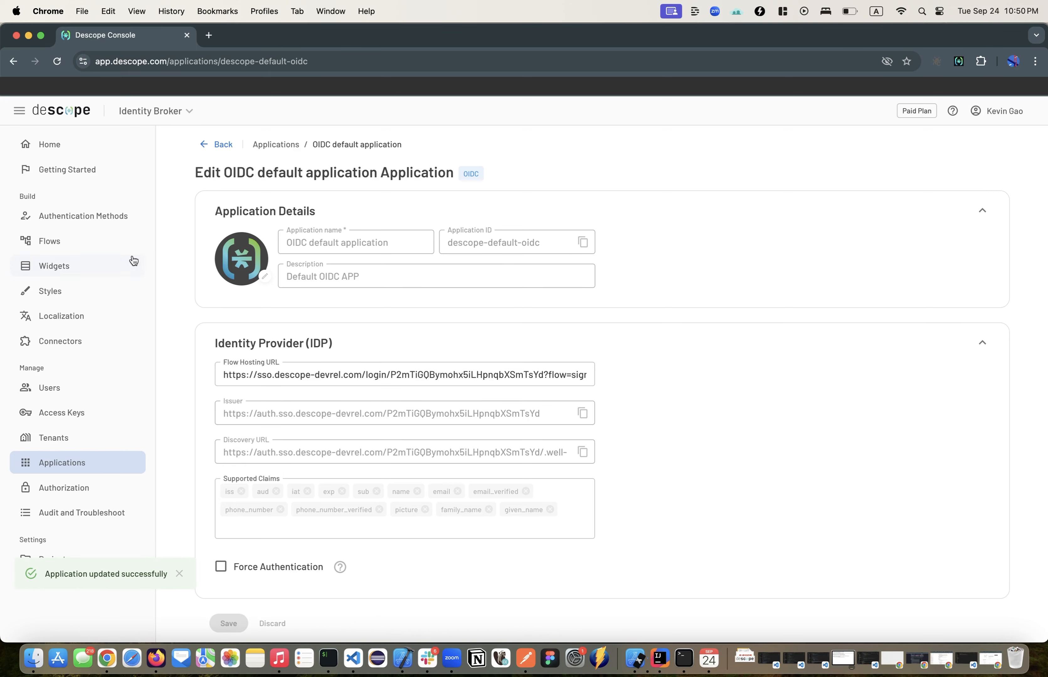
Step: Examine the acme style's logo and theme colors, checking which styles are available
{"action": "left_click", "coordinate": [78, 291]}
{"action": "left_click", "coordinate": [263, 198]}
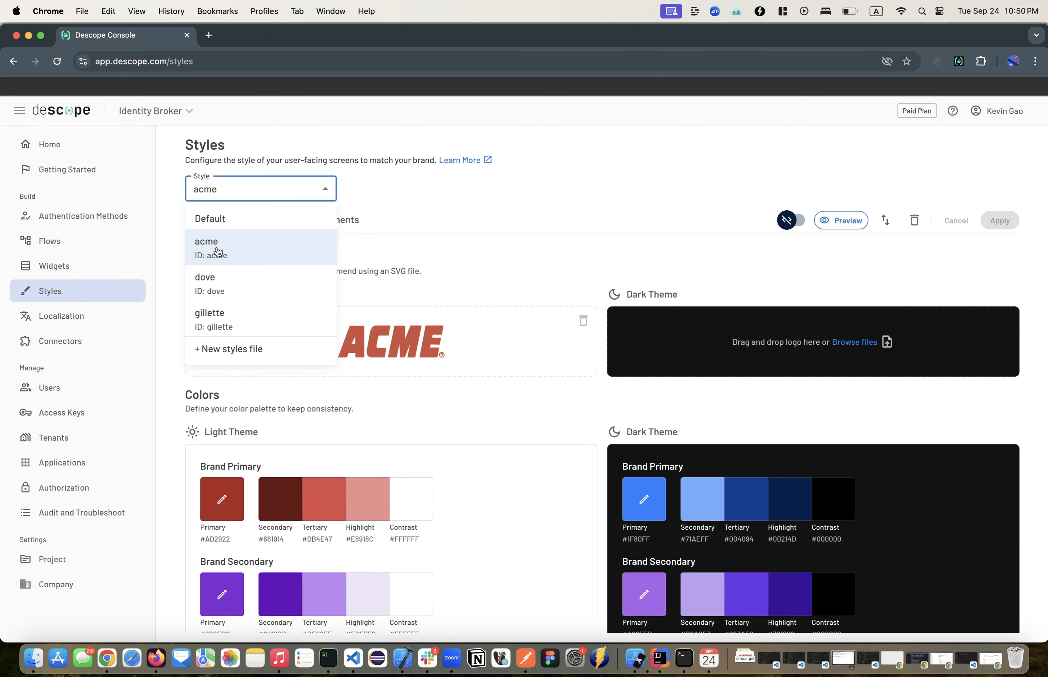
{"action": "left_click", "coordinate": [219, 195]}
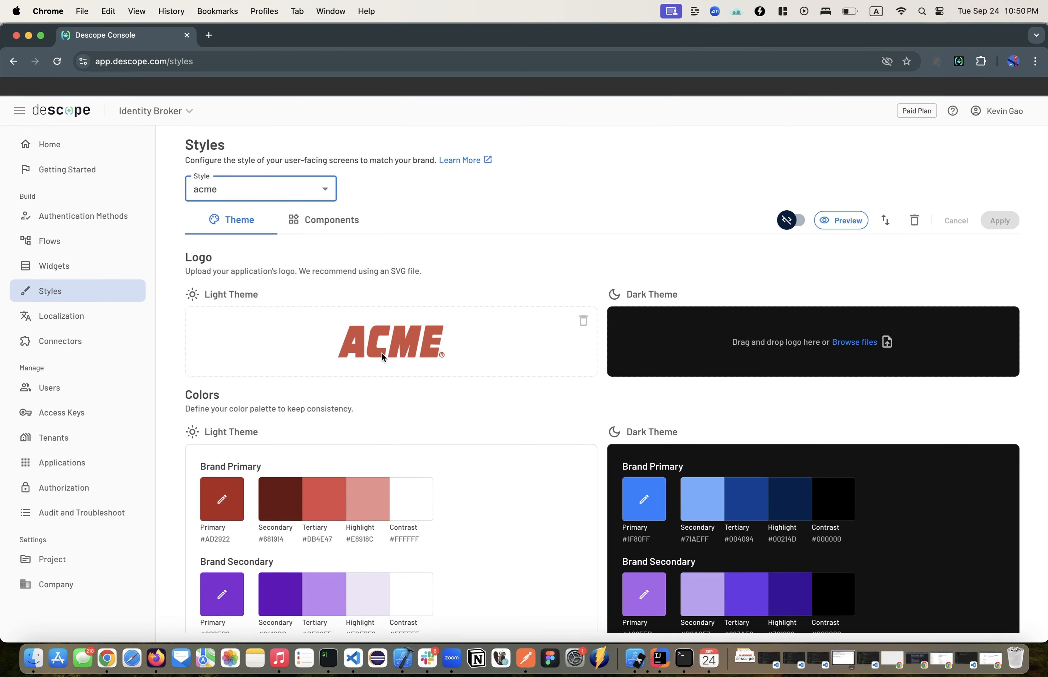
Step: Inspect the NextAuth Login Screen in the Sign Up or In flow and close the screen editor
{"action": "left_click", "coordinate": [122, 240]}
{"action": "left_click", "coordinate": [299, 433]}
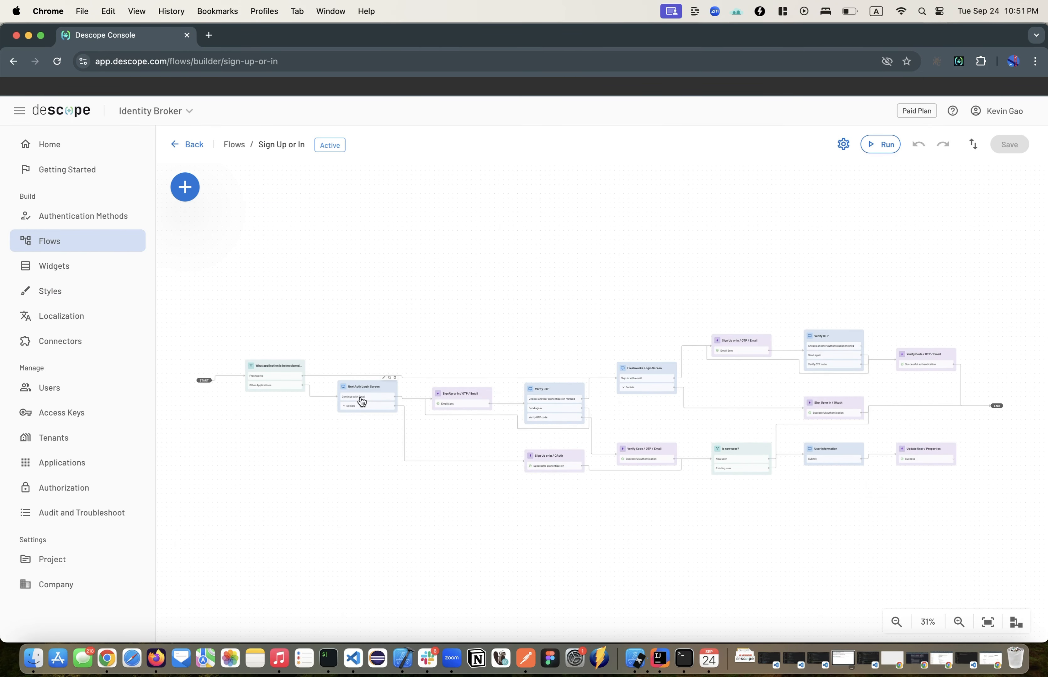
{"action": "double_click", "coordinate": [362, 402]}
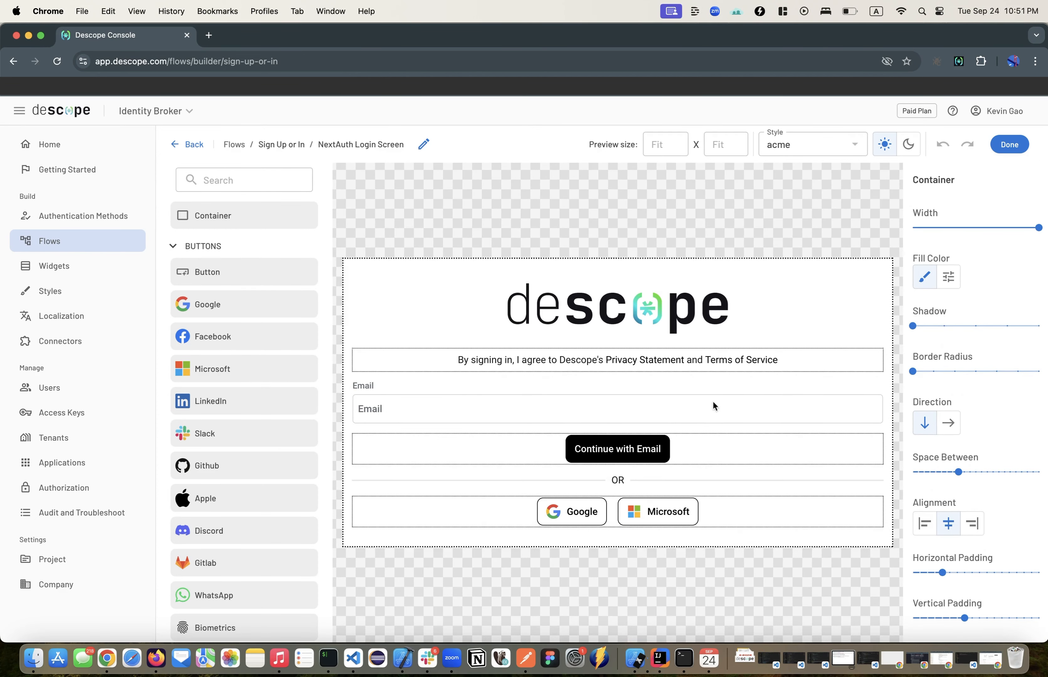
{"action": "left_click", "coordinate": [1020, 145]}
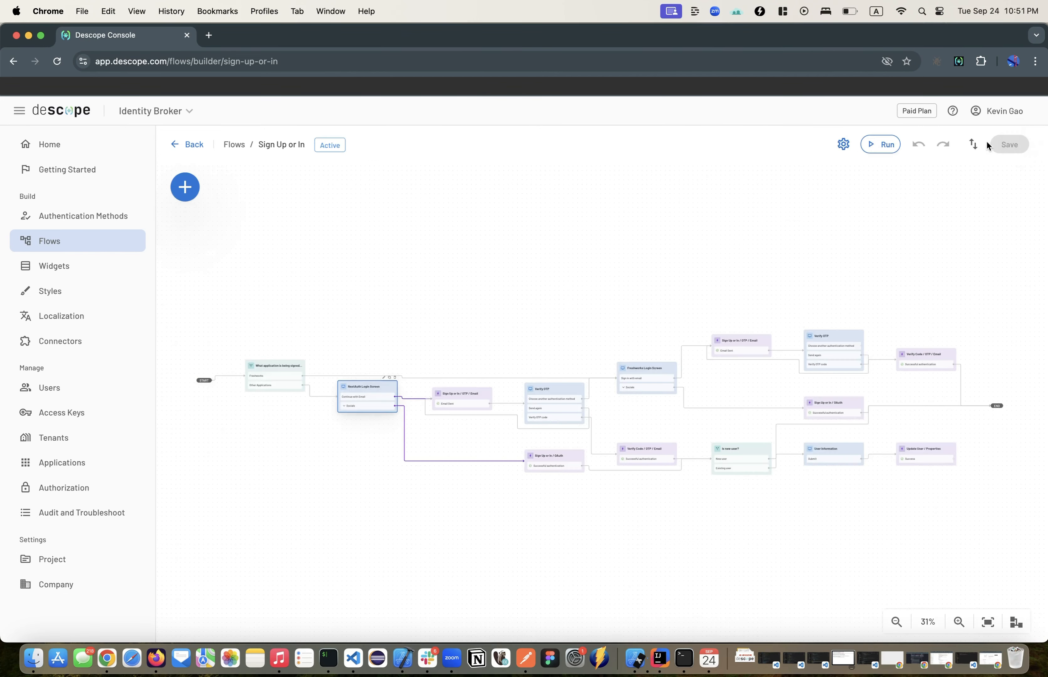
Step: Check the style parameter in the OIDC default application's Flow Hosting URL
{"action": "left_click", "coordinate": [79, 463]}
{"action": "left_click", "coordinate": [305, 365]}
{"action": "left_click_drag", "start_coordinate": [545, 373], "coordinate": [632, 378]}
{"action": "left_click", "coordinate": [568, 374]}
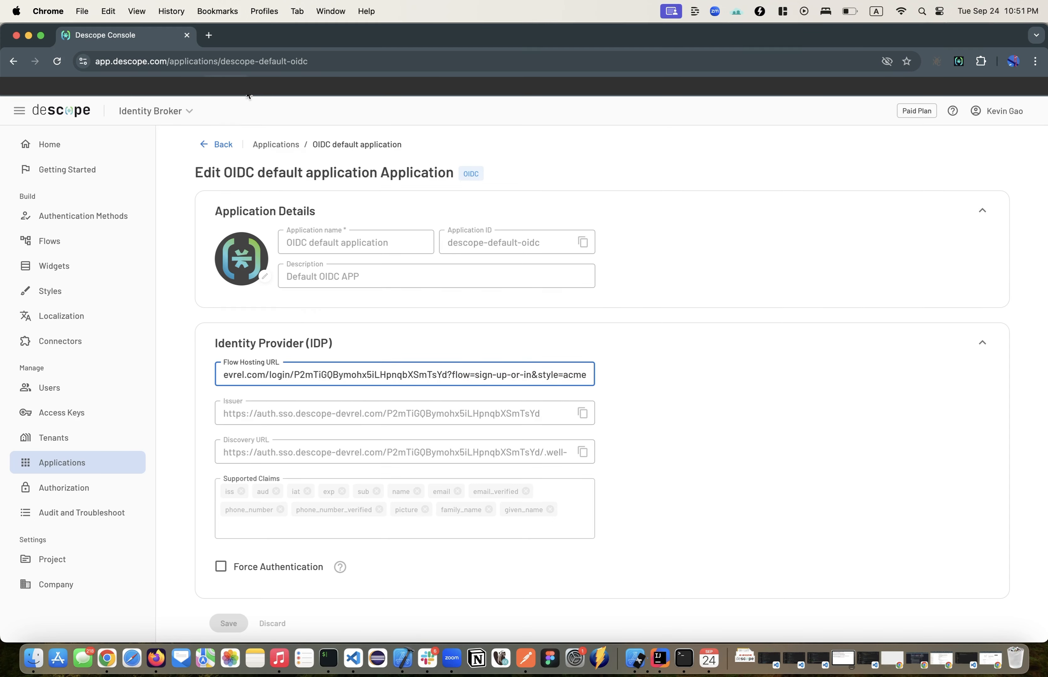
Step: Open the identity broker demo app in a new incognito window
{"action": "left_click", "coordinate": [87, 10]}
{"action": "left_click", "coordinate": [100, 61]}
{"action": "type", "text": "identi"}
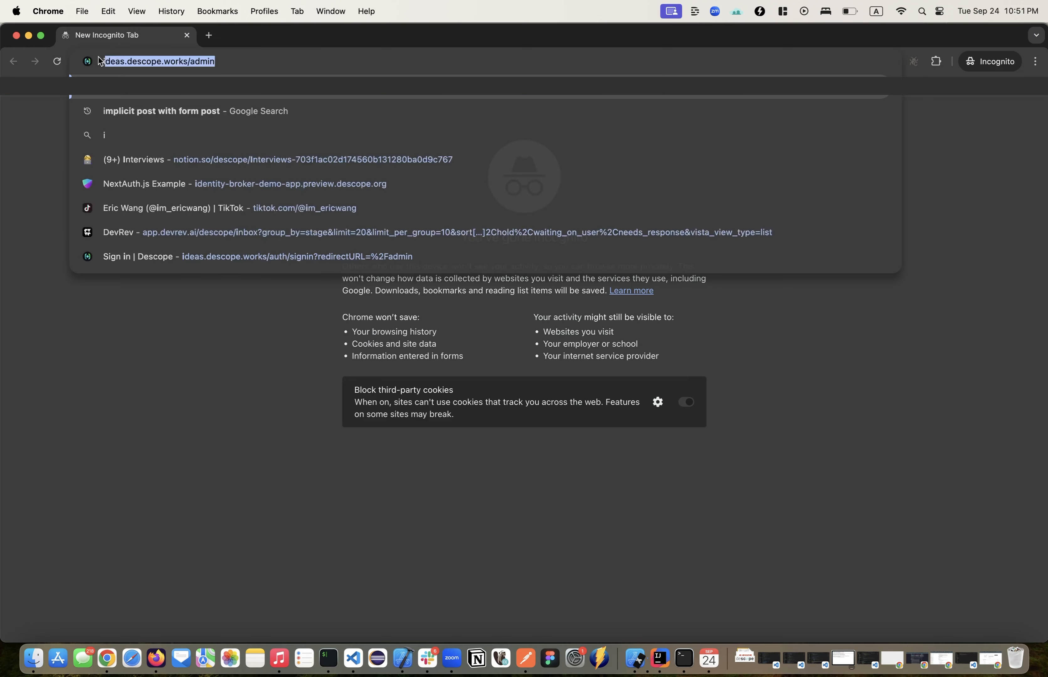
{"action": "key", "text": "Return"}
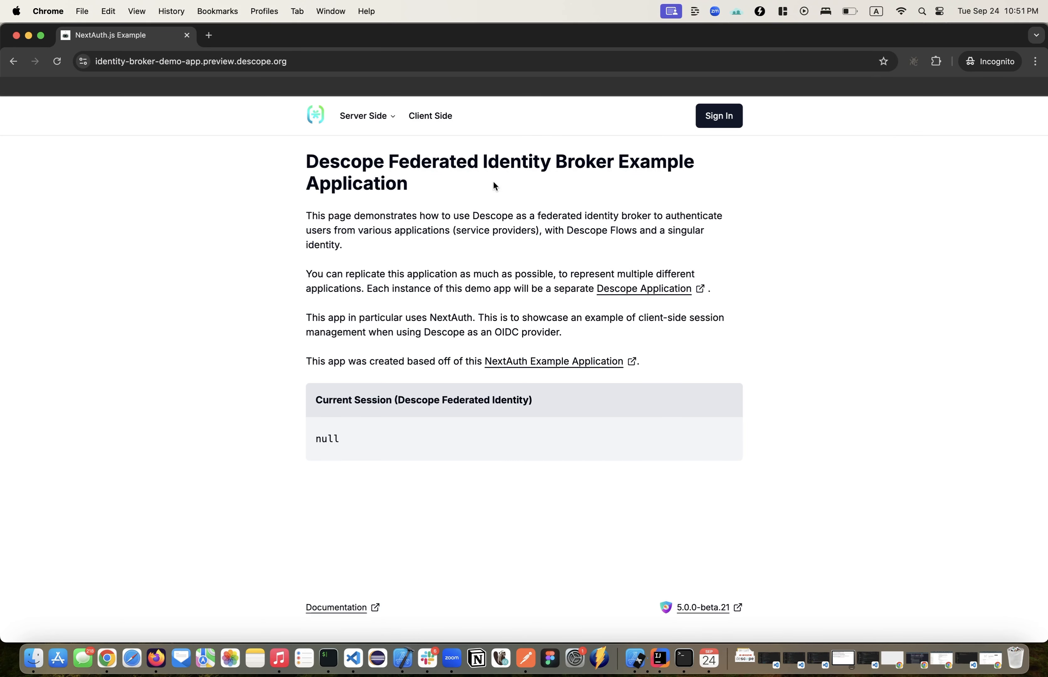
Step: Sign in to the demo app from the ACME-styled login page with Google, entering the account's email address
{"action": "left_click", "coordinate": [710, 123]}
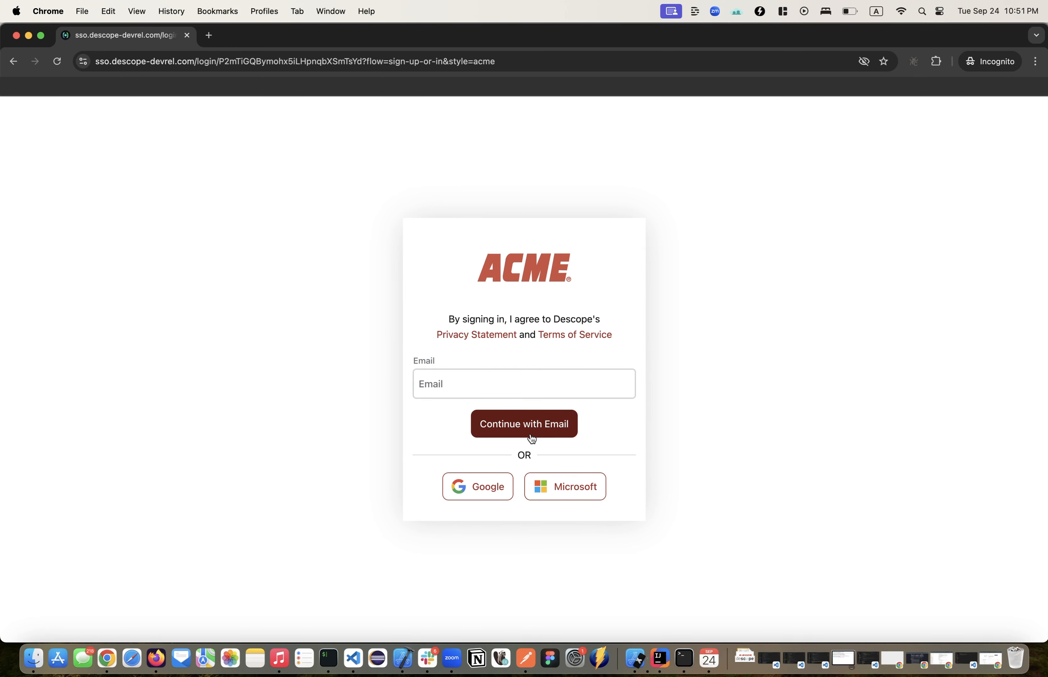
{"action": "left_click", "coordinate": [476, 498]}
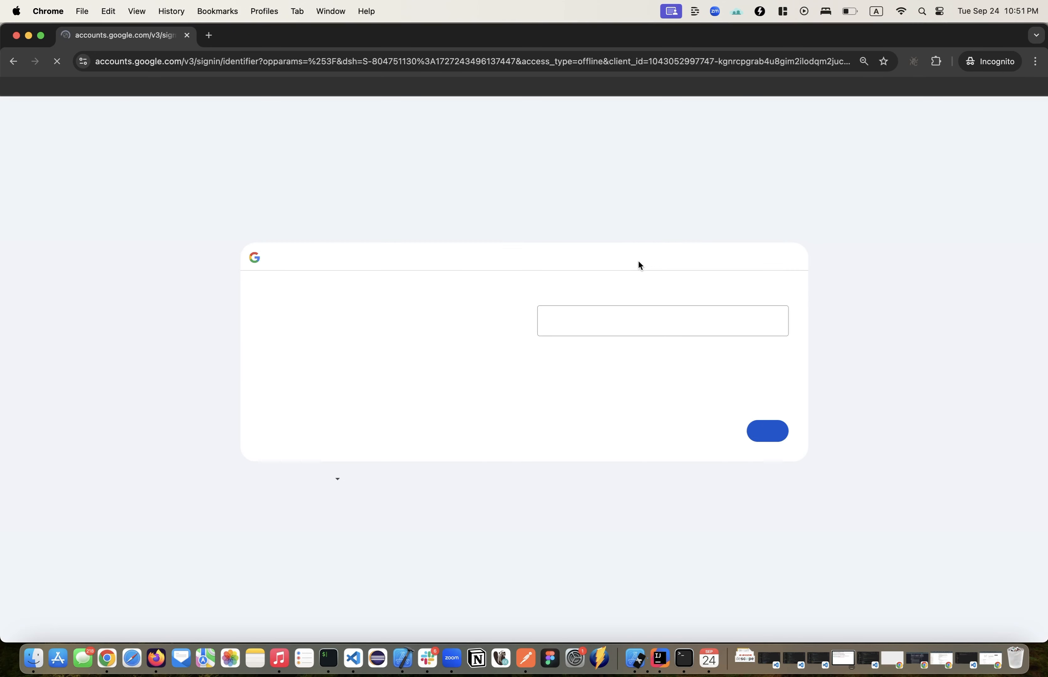
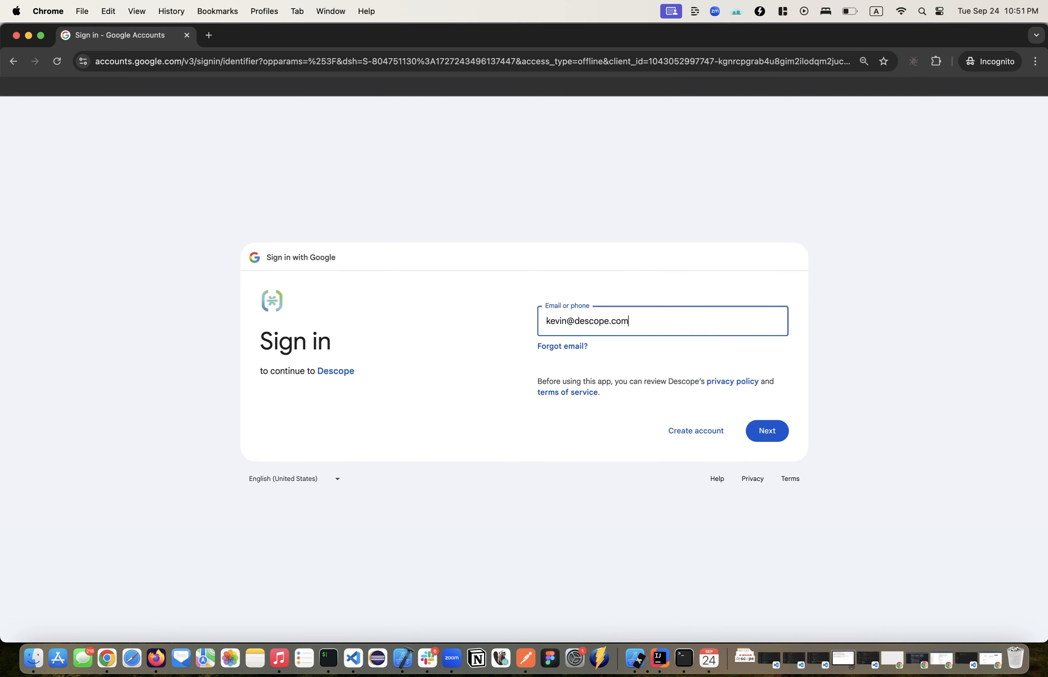
{"action": "left_click", "coordinate": [766, 431]}
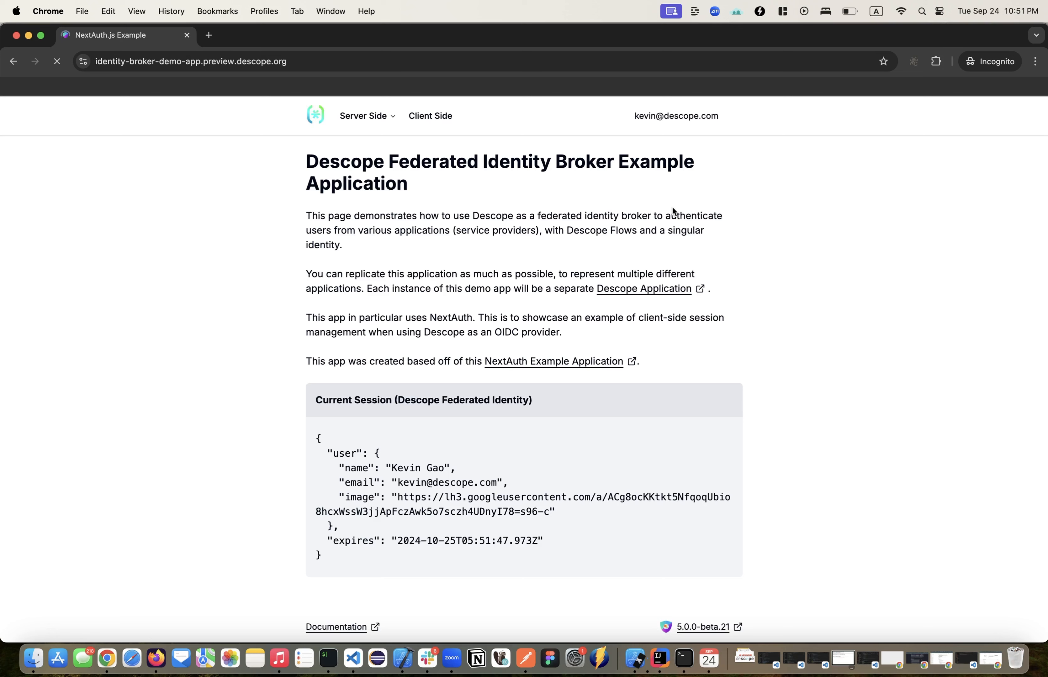
Step: Close the demo app's incognito window and return to the OIDC default application in the Descope Console
{"action": "left_click", "coordinate": [732, 118]}
{"action": "left_click", "coordinate": [727, 123]}
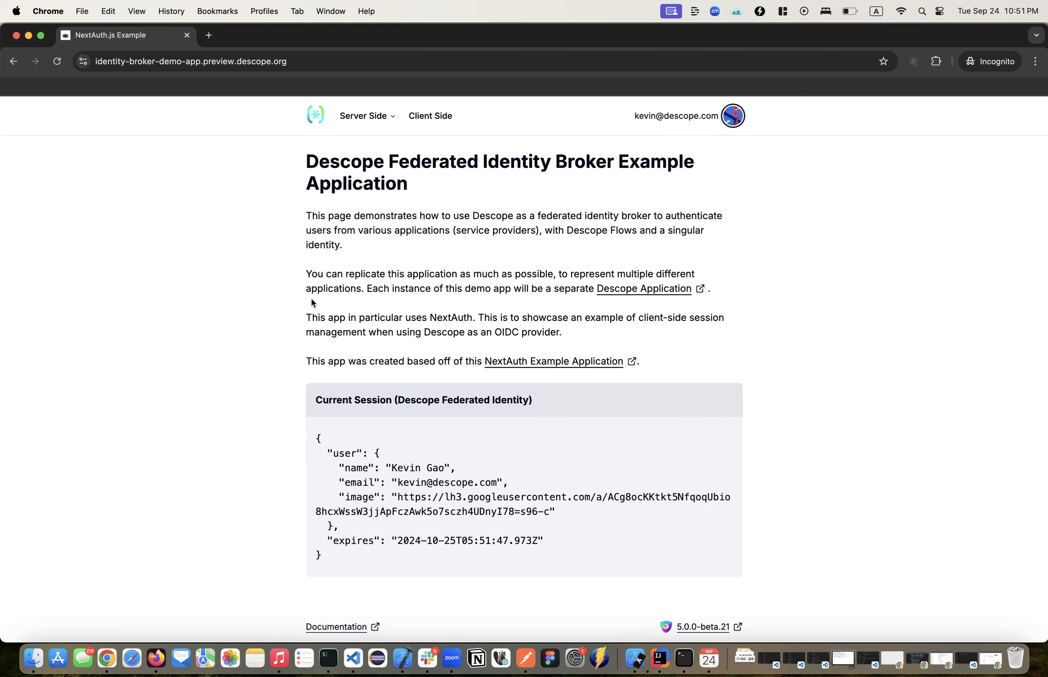
{"action": "left_click", "coordinate": [16, 35]}
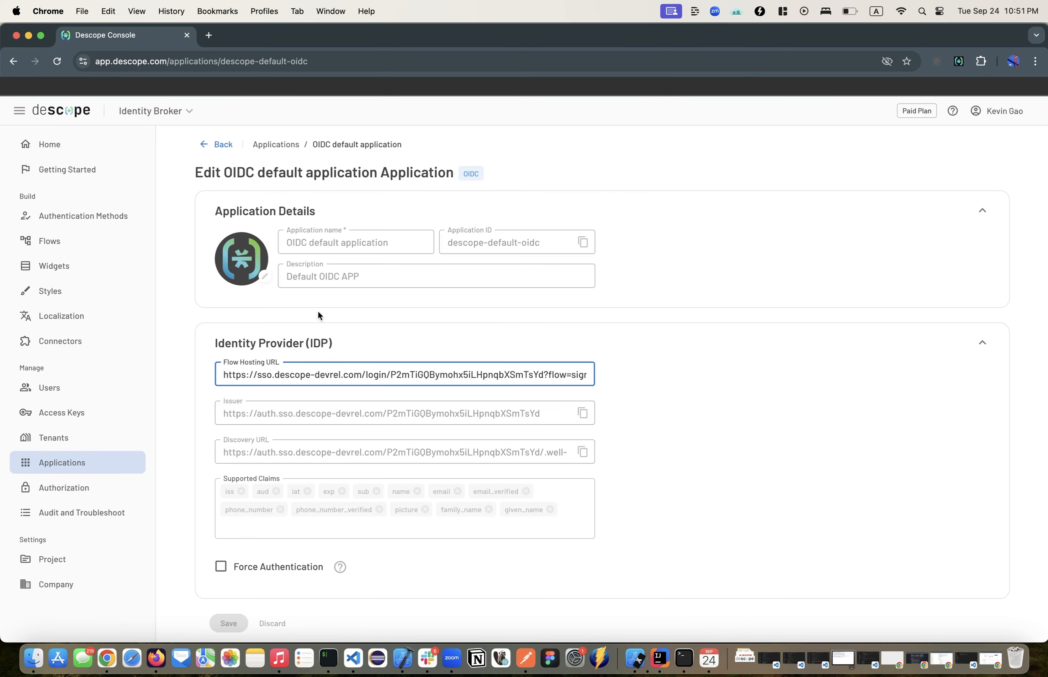
Step: Highlight the style parameter at the end of the OIDC default application's Flow Hosting URL
{"action": "left_click_drag", "start_coordinate": [572, 374], "coordinate": [532, 376]}
{"action": "left_click", "coordinate": [532, 376]}
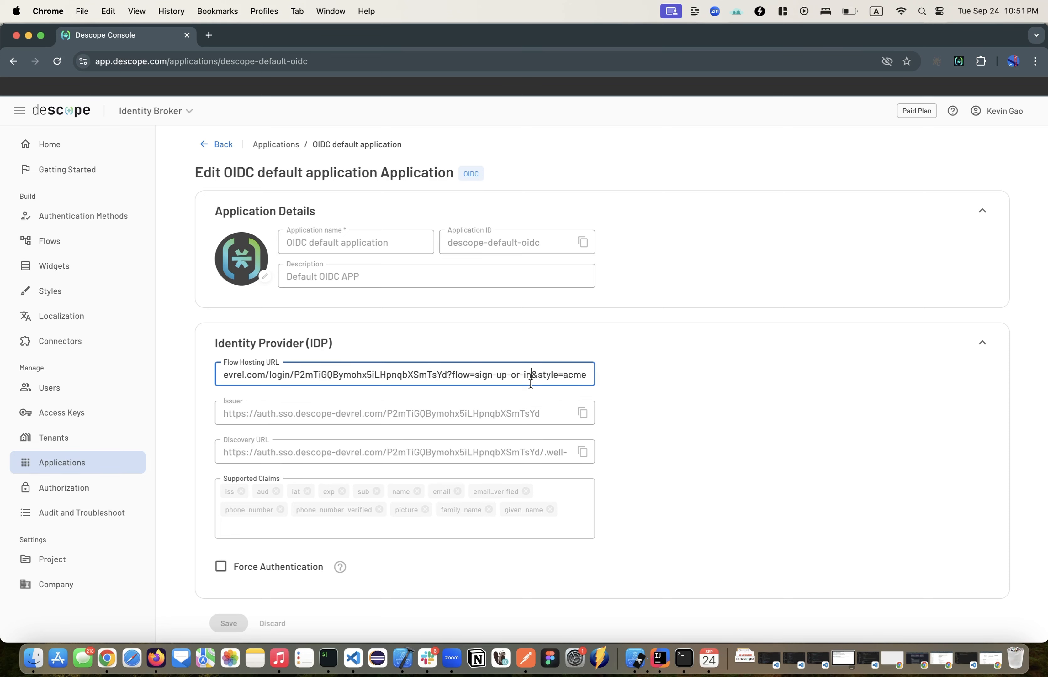
{"action": "left_click_drag", "start_coordinate": [588, 376], "coordinate": [539, 377]}
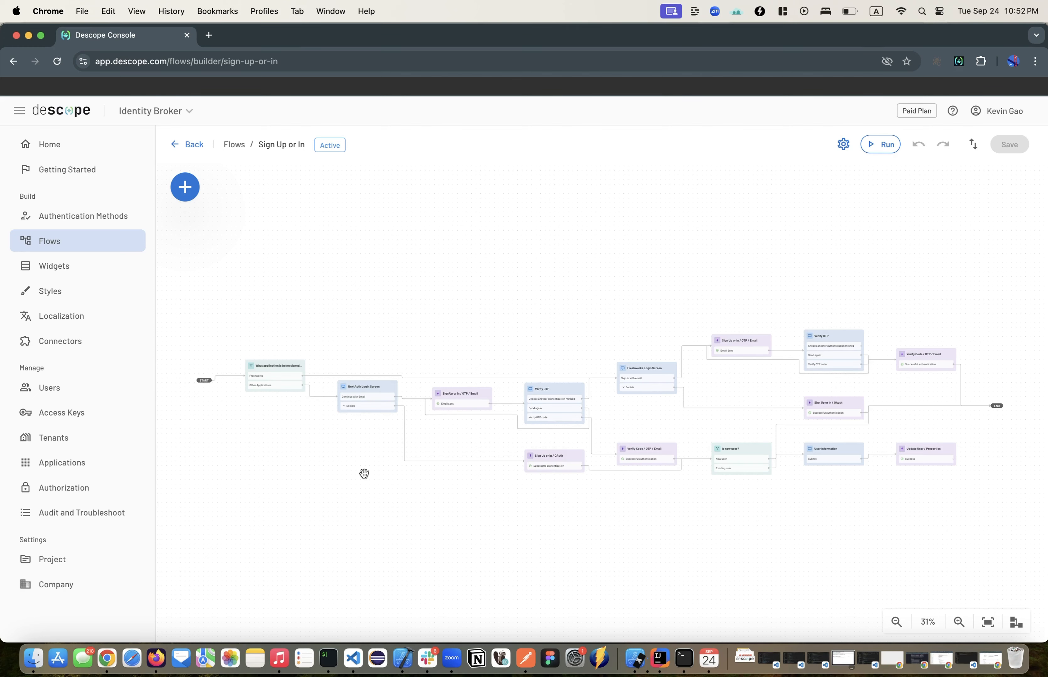
Step: Inspect the ssoAppId rule in the Sign Up or In flow's "What application is being signed into?" condition without changing it
{"action": "double_click", "coordinate": [264, 369]}
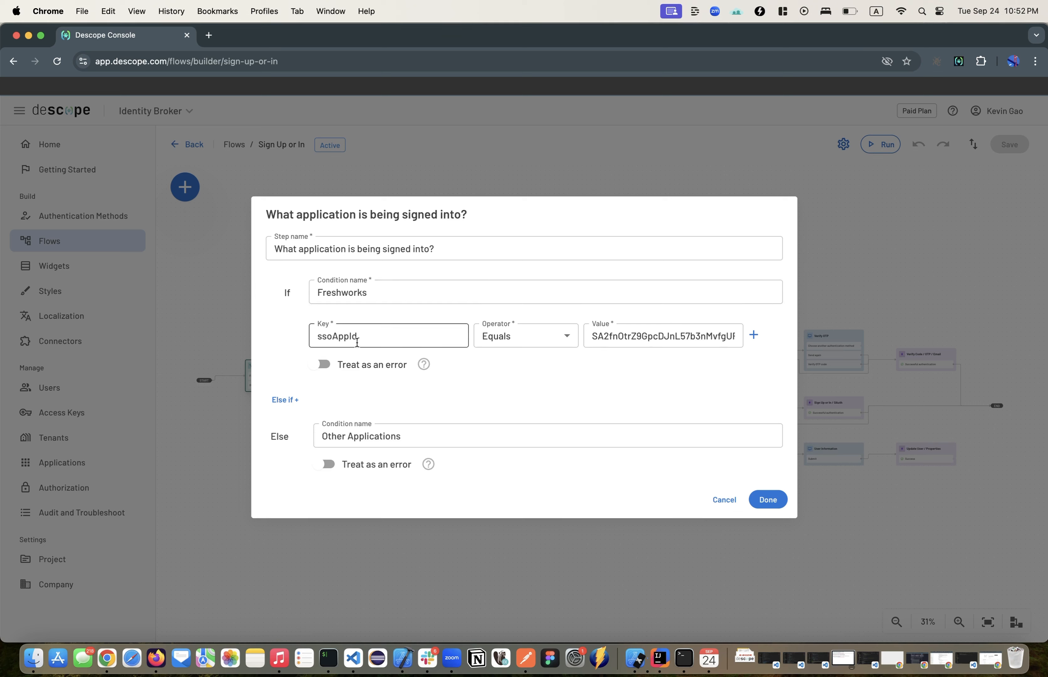
{"action": "left_click_drag", "start_coordinate": [592, 337], "coordinate": [737, 338]}
{"action": "left_click", "coordinate": [730, 337]}
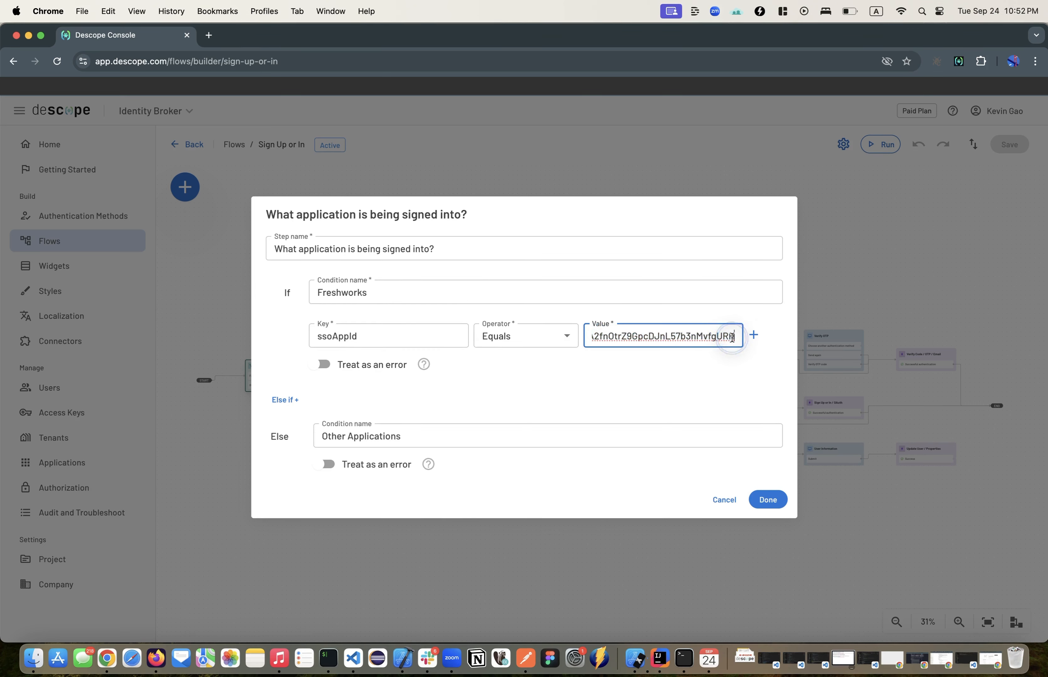
{"action": "left_click", "coordinate": [727, 500]}
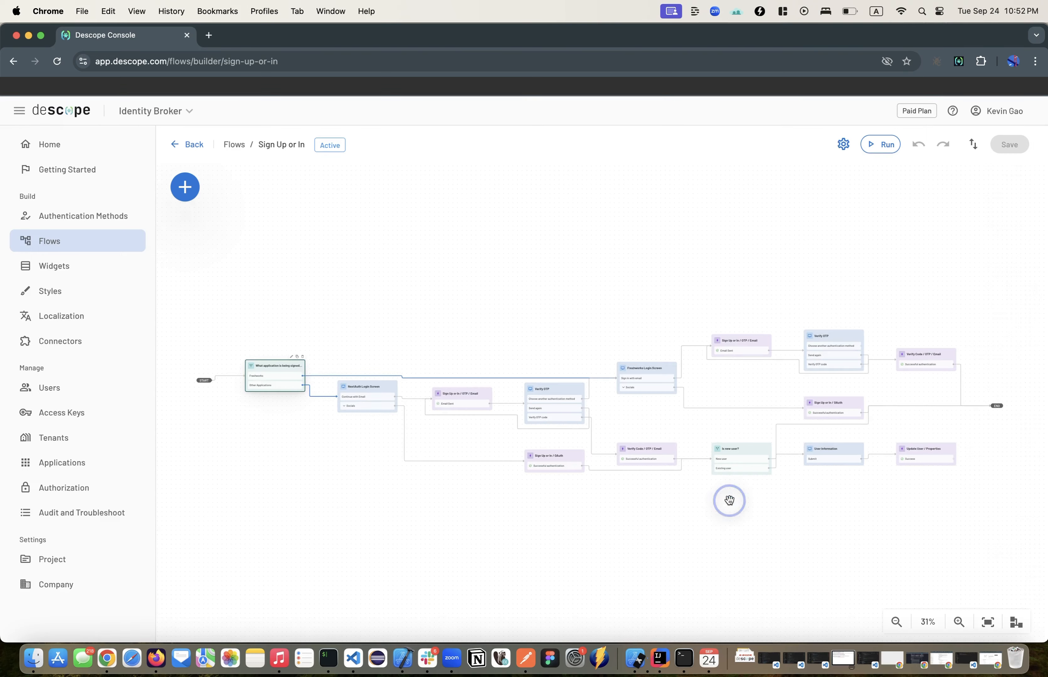
Step: View the Freshworks Login Screen of the Sign Up or In flow, and return to the flow without editing it
{"action": "scroll", "coordinate": [300, 372], "scroll_direction": "up", "scroll_amount": 5}
{"action": "scroll", "coordinate": [547, 402], "scroll_direction": "right", "scroll_amount": 10}
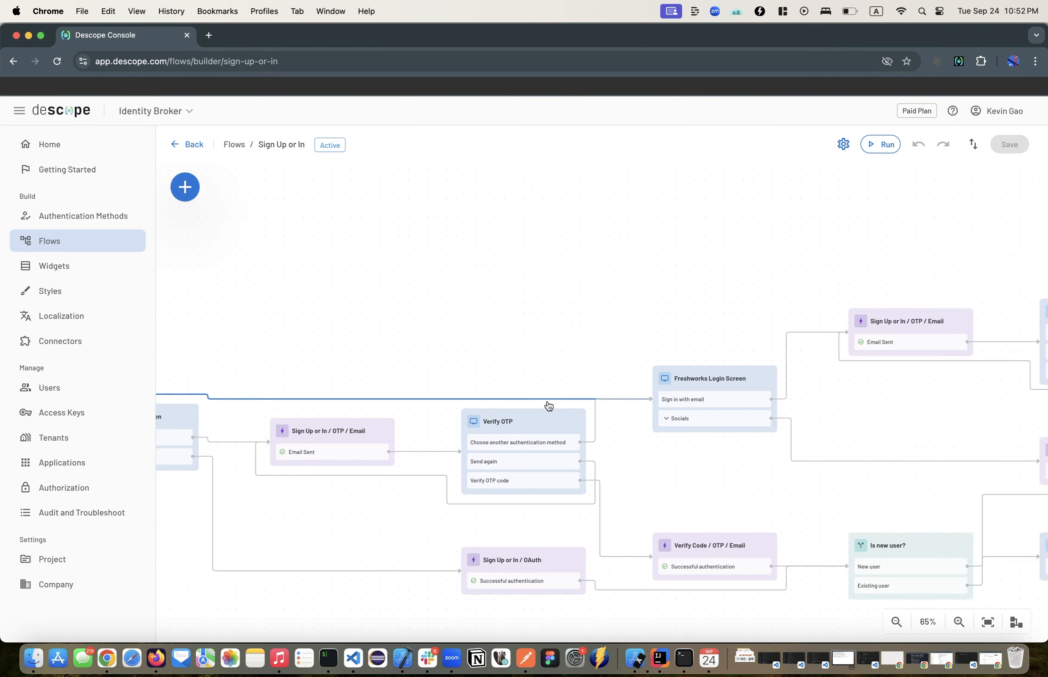
{"action": "double_click", "coordinate": [736, 391]}
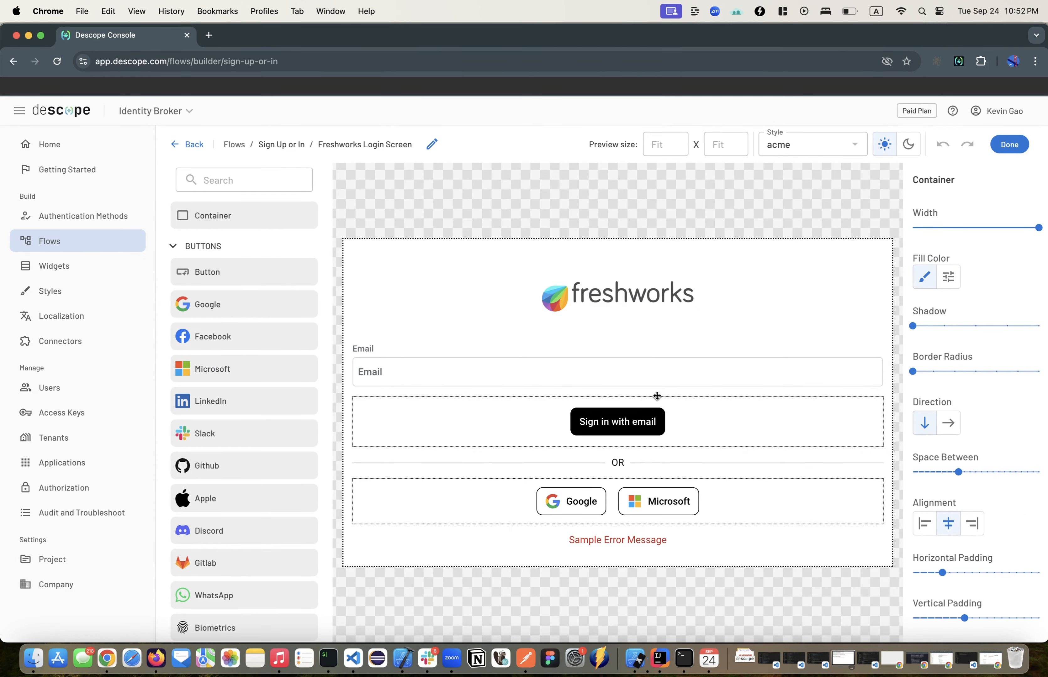
{"action": "left_click", "coordinate": [1010, 145]}
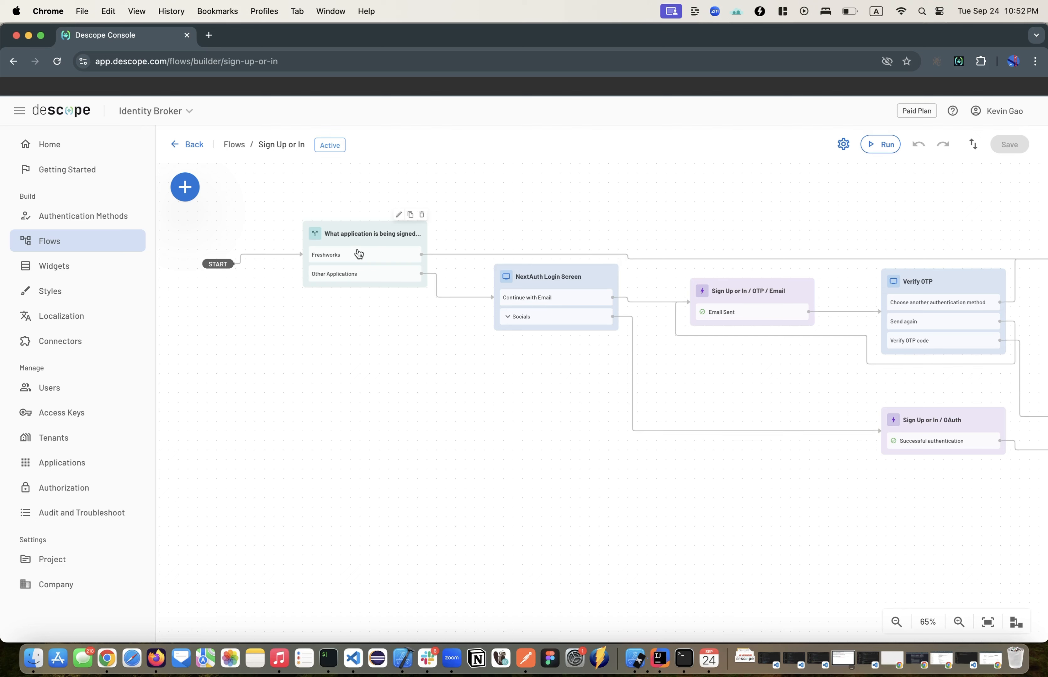
Step: View the NextAuth Login Screen reached through the Other Applications branch, and return to the flow canvas without editing it
{"action": "left_click", "coordinate": [349, 272]}
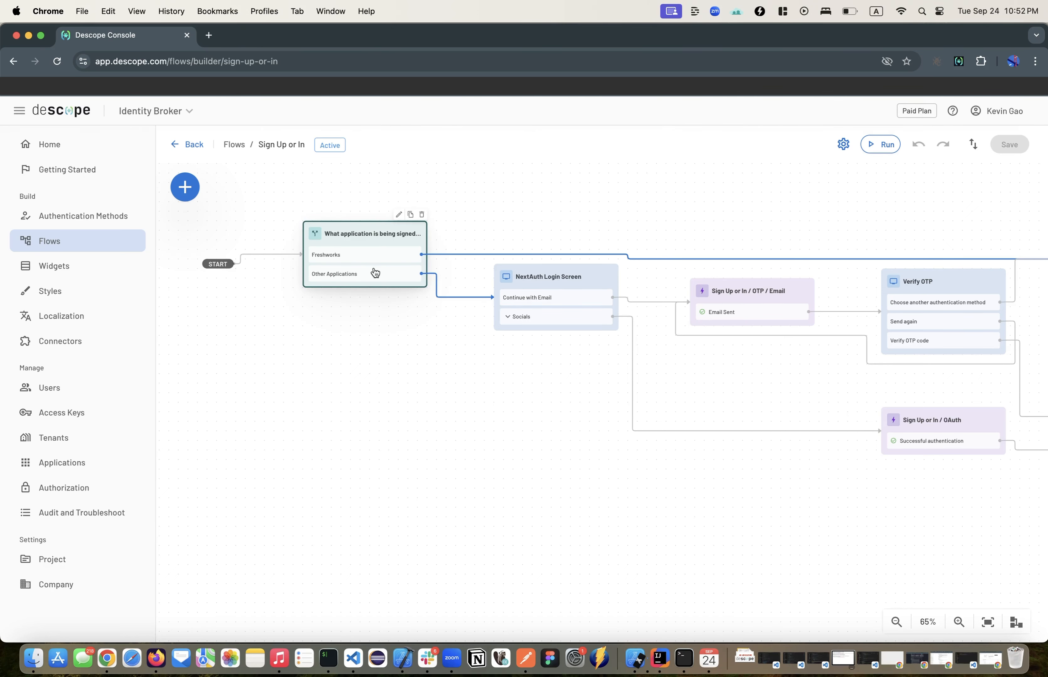
{"action": "double_click", "coordinate": [537, 303]}
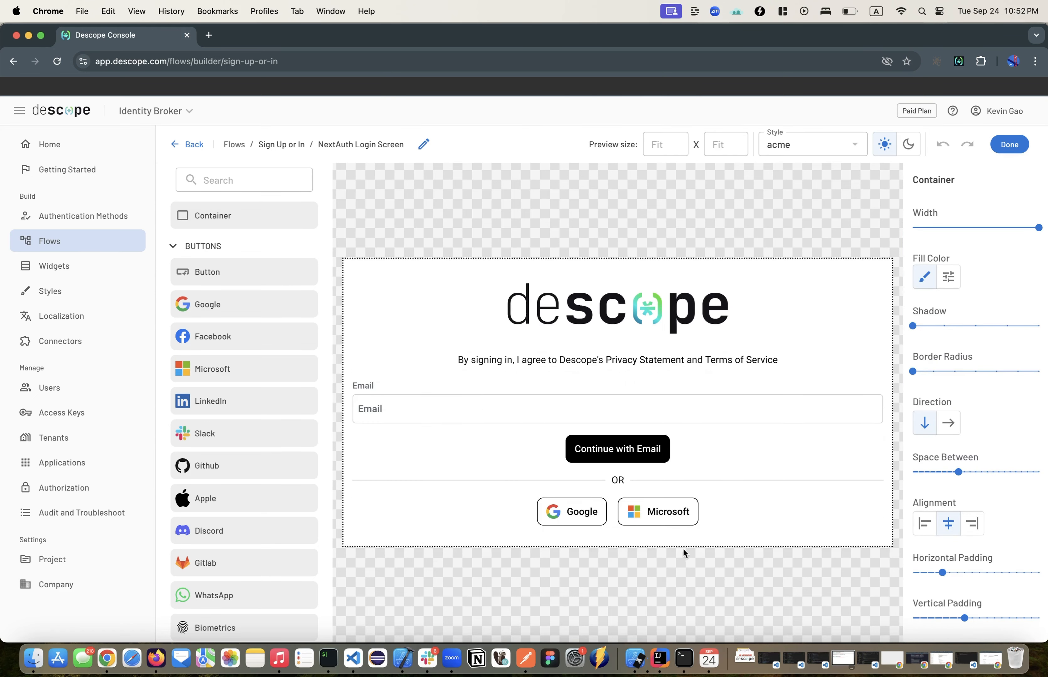
{"action": "left_click", "coordinate": [1009, 144]}
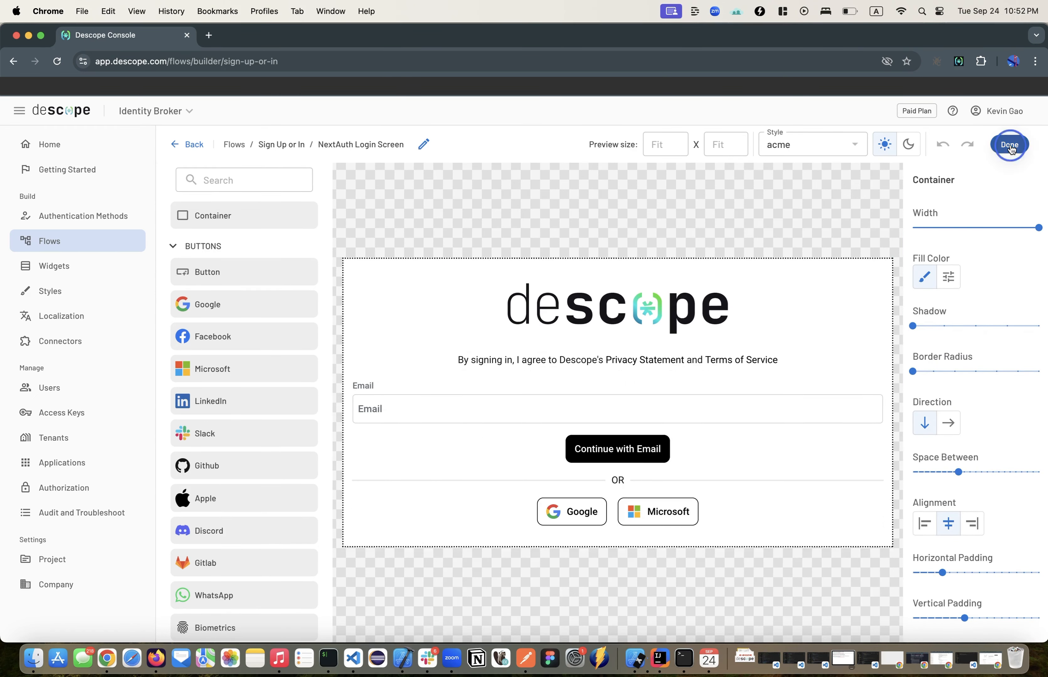
{"action": "left_click_drag", "start_coordinate": [827, 232], "coordinate": [360, 281]}
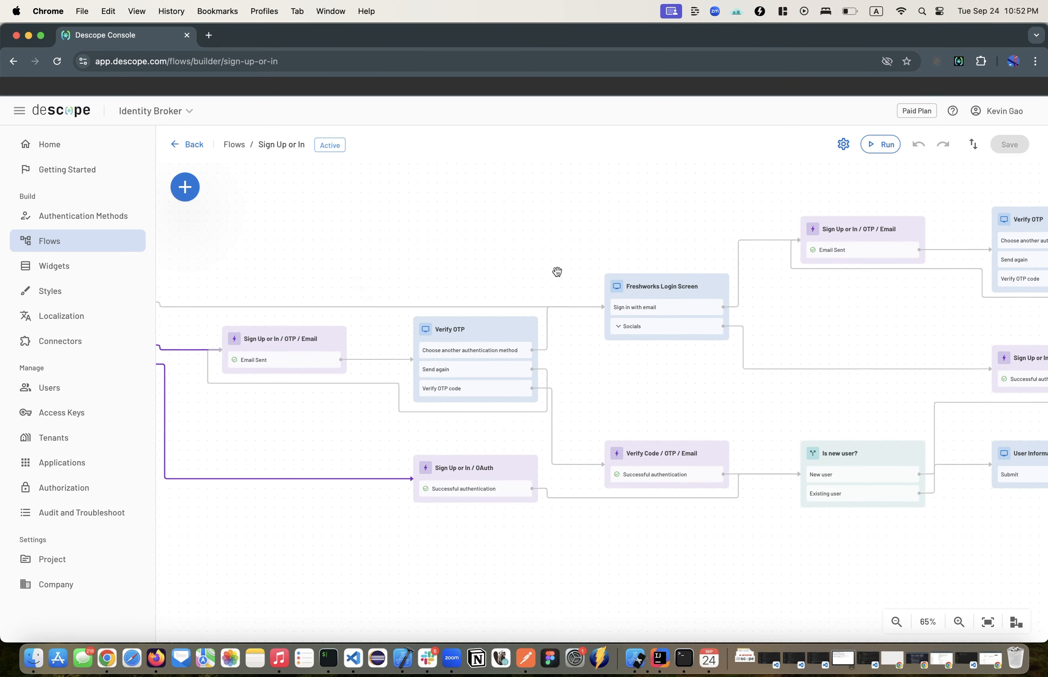
Step: Load the Freshworks Neo Admin Center in a new incognito window to check its login page, and close the window
{"action": "left_click", "coordinate": [82, 11]}
{"action": "left_click", "coordinate": [99, 57]}
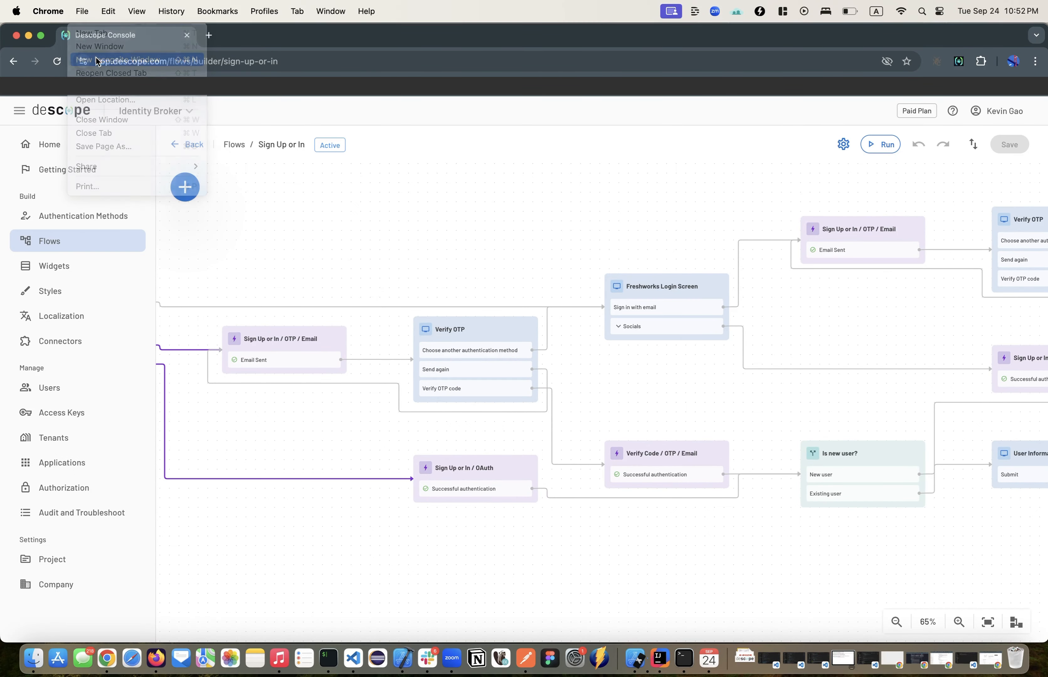
{"action": "type", "text": "fresh"}
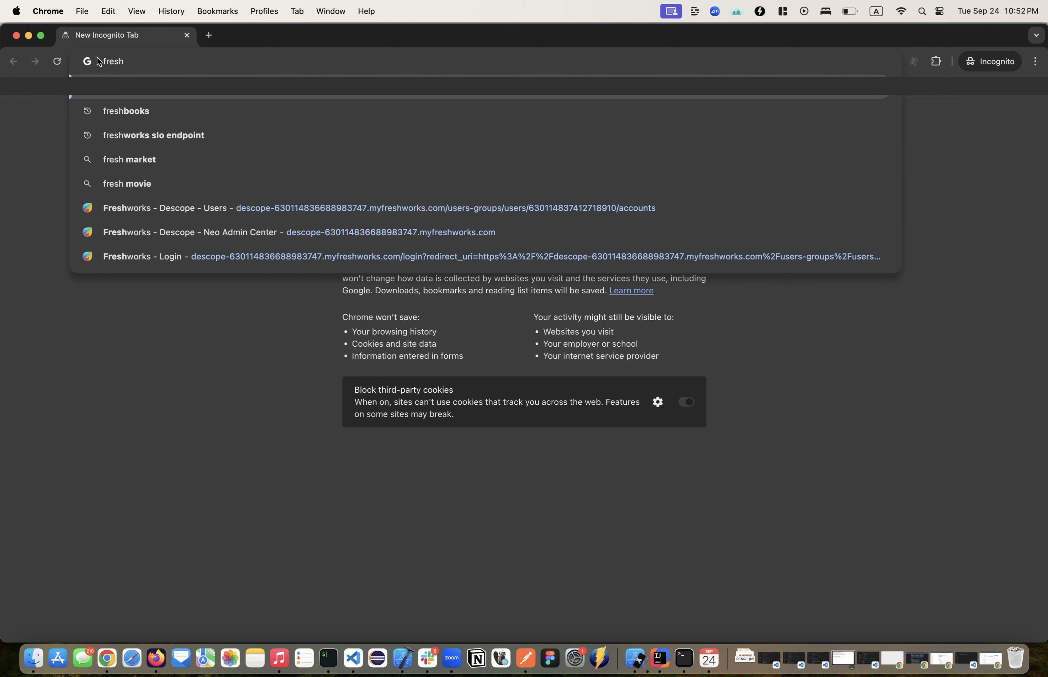
{"action": "left_click", "coordinate": [458, 234]}
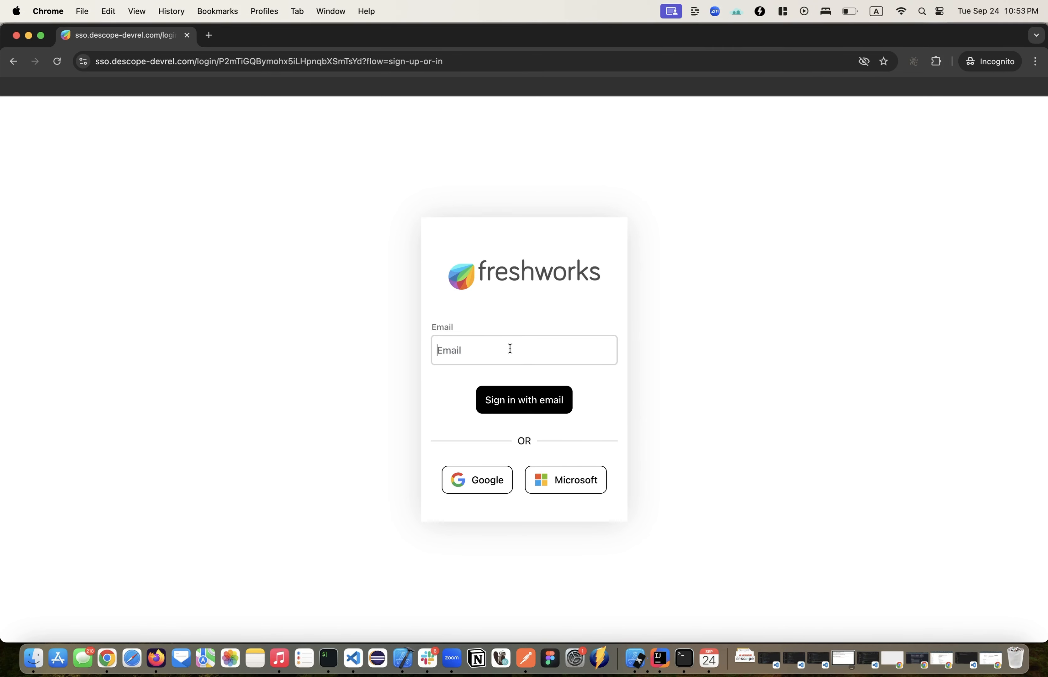
{"action": "left_click", "coordinate": [16, 35]}
Step: Examine the Freshworks and Other Applications branches of the Sign Up or In flow, from the application condition through to END
{"action": "scroll", "coordinate": [458, 311], "scroll_direction": "left", "scroll_amount": 10}
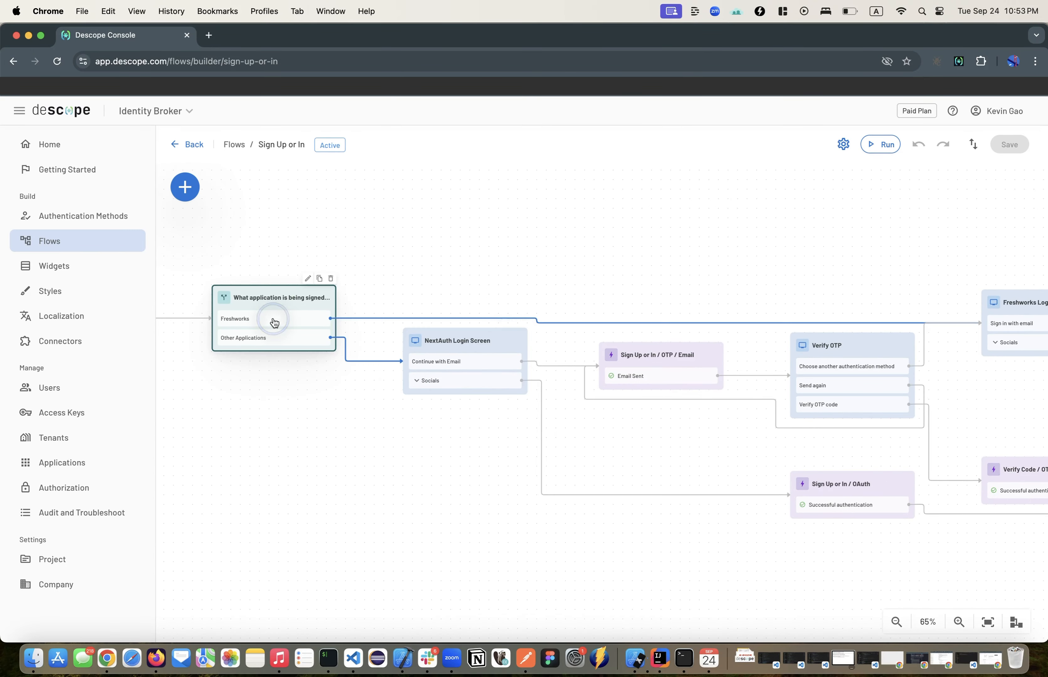
{"action": "scroll", "coordinate": [548, 314], "scroll_direction": "right", "scroll_amount": 7}
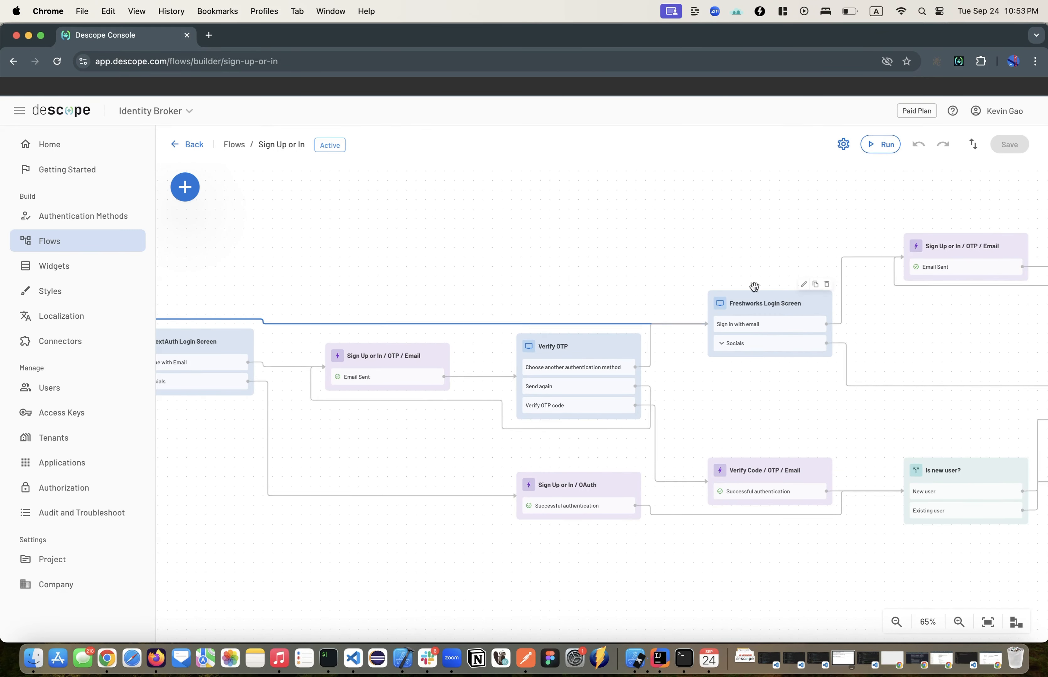
{"action": "scroll", "coordinate": [786, 309], "scroll_direction": "right", "scroll_amount": 6}
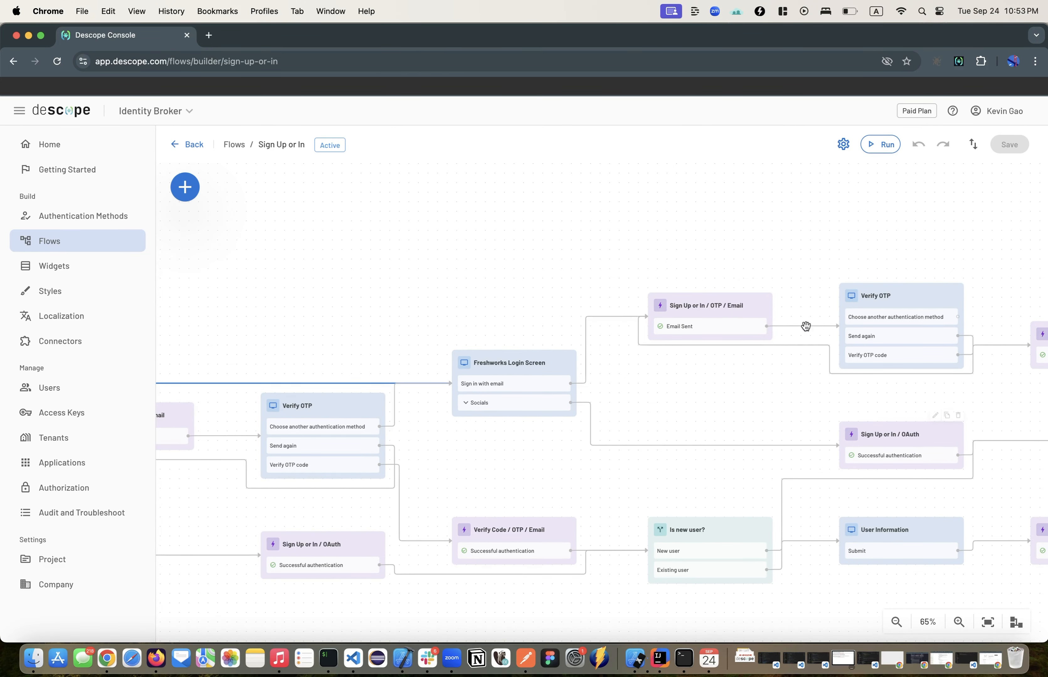
{"action": "scroll", "coordinate": [647, 348], "scroll_direction": "right", "scroll_amount": 14}
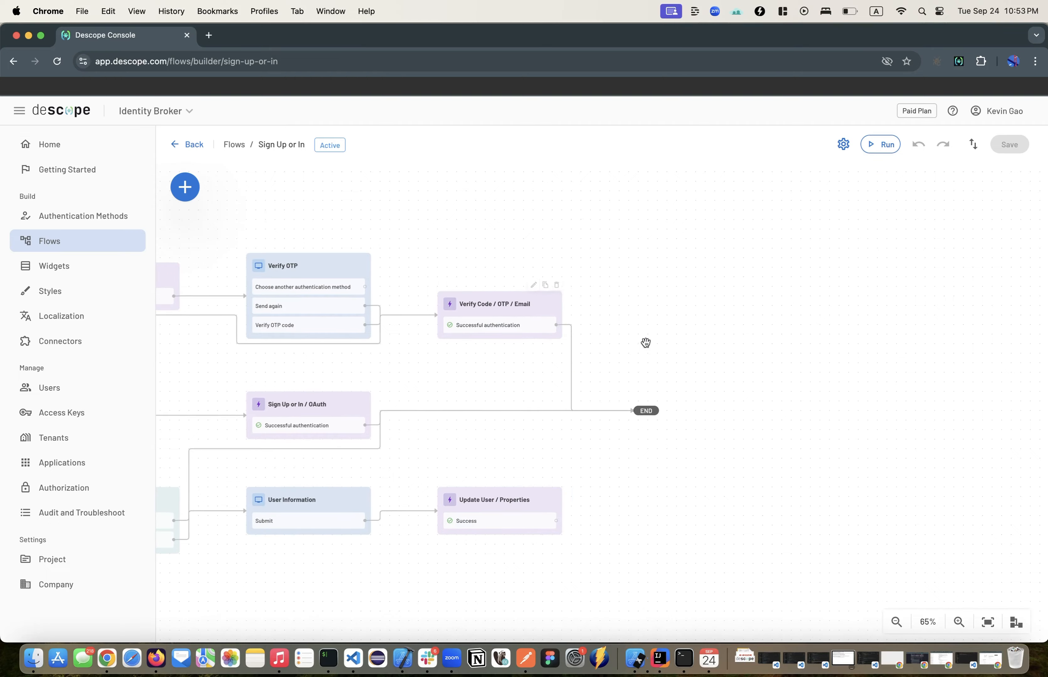
{"action": "scroll", "coordinate": [446, 345], "scroll_direction": "left", "scroll_amount": 13}
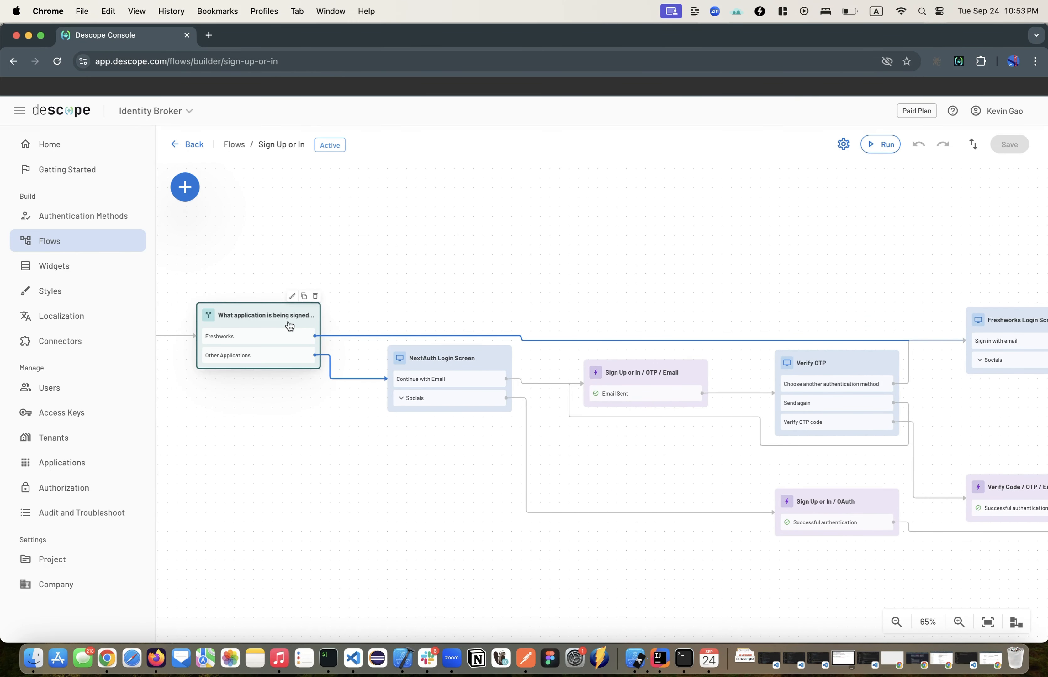
{"action": "scroll", "coordinate": [697, 300], "scroll_direction": "right", "scroll_amount": 14}
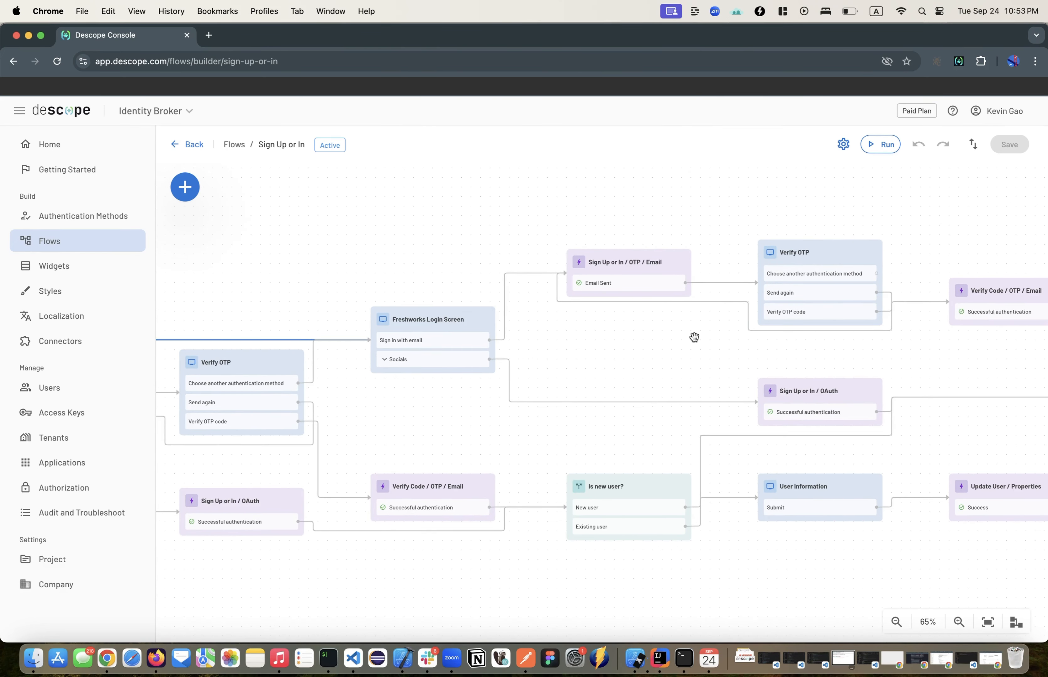
{"action": "scroll", "coordinate": [694, 337], "scroll_direction": "right", "scroll_amount": 4}
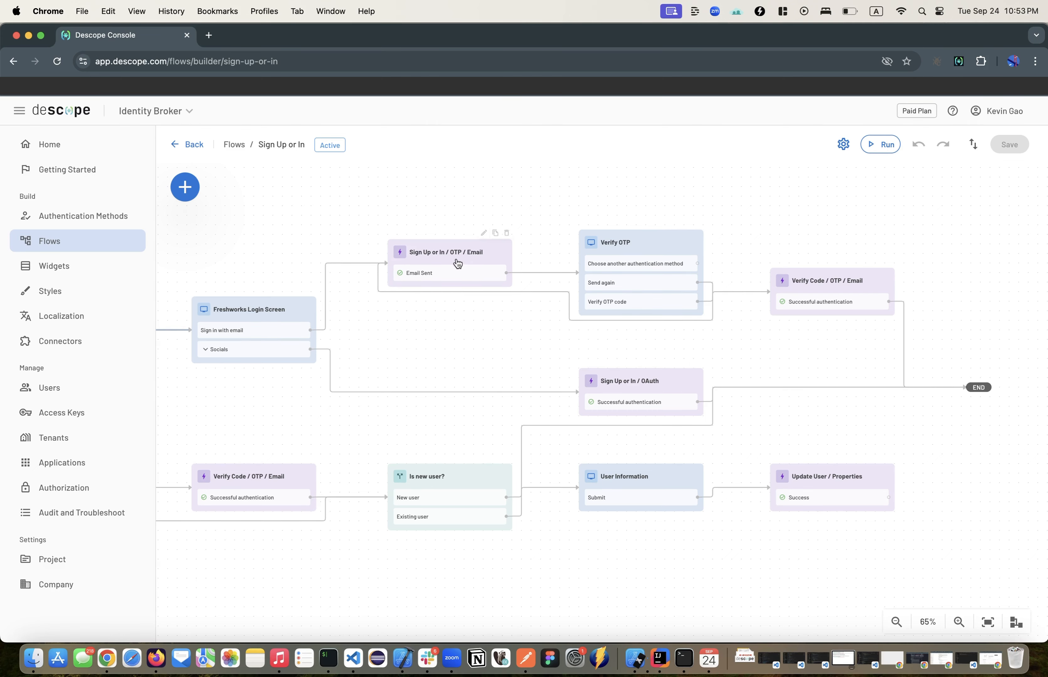
{"action": "scroll", "coordinate": [430, 343], "scroll_direction": "left", "scroll_amount": 18}
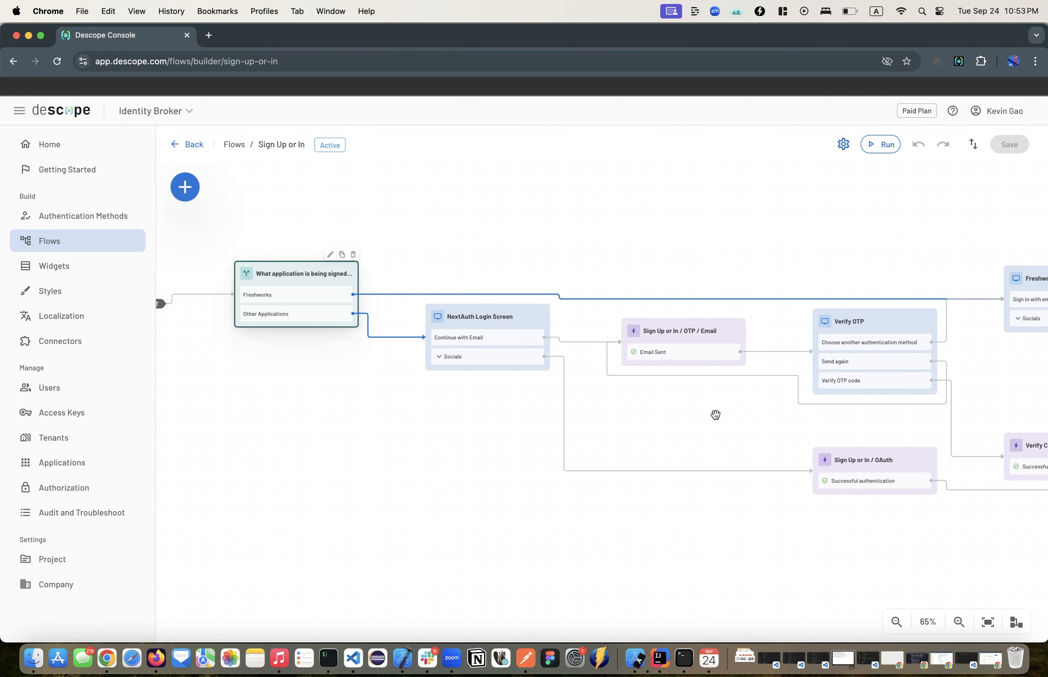
{"action": "scroll", "coordinate": [715, 415], "scroll_direction": "right", "scroll_amount": 3}
{"action": "scroll", "coordinate": [318, 312], "scroll_direction": "down", "scroll_amount": 1}
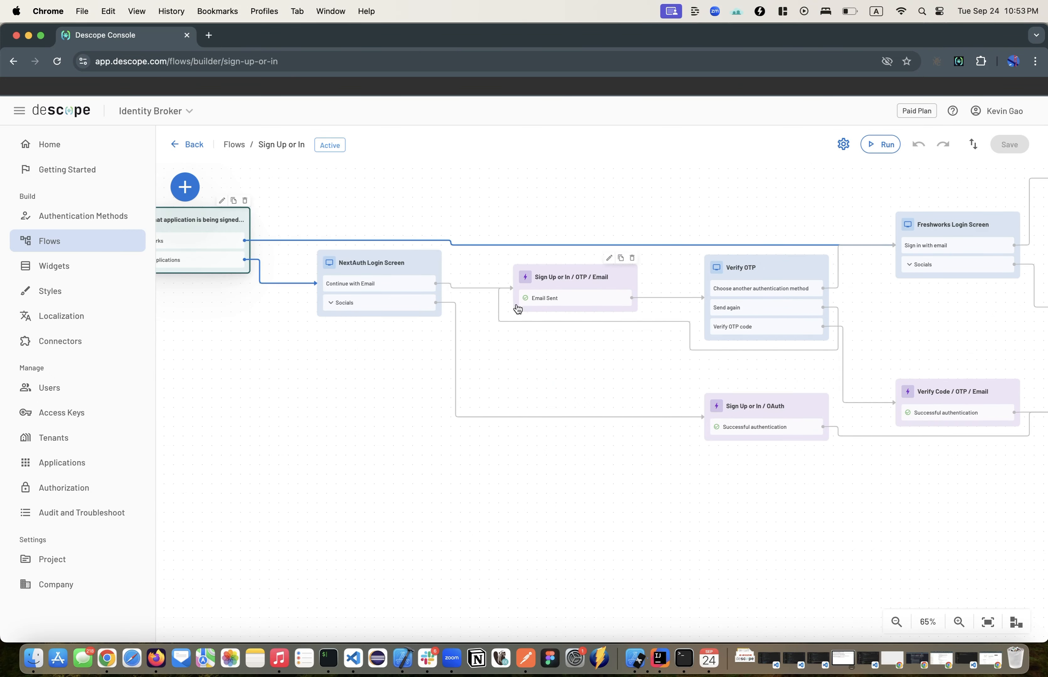
{"action": "scroll", "coordinate": [431, 317], "scroll_direction": "right", "scroll_amount": 15}
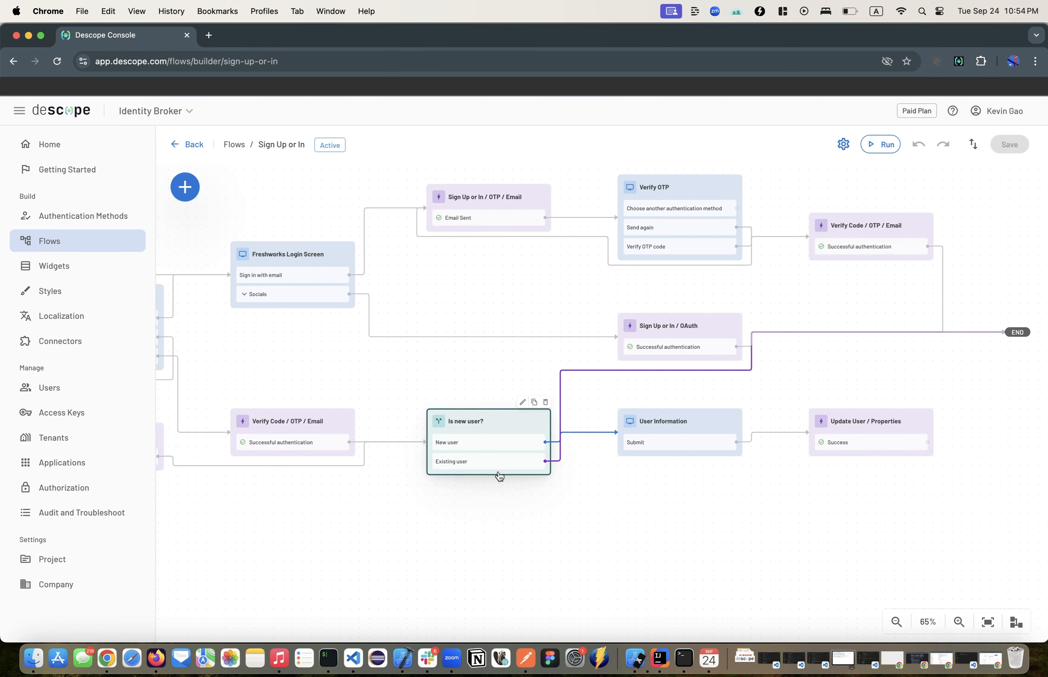
{"action": "scroll", "coordinate": [596, 470], "scroll_direction": "right", "scroll_amount": 2}
{"action": "scroll", "coordinate": [596, 470], "scroll_direction": "down", "scroll_amount": 1}
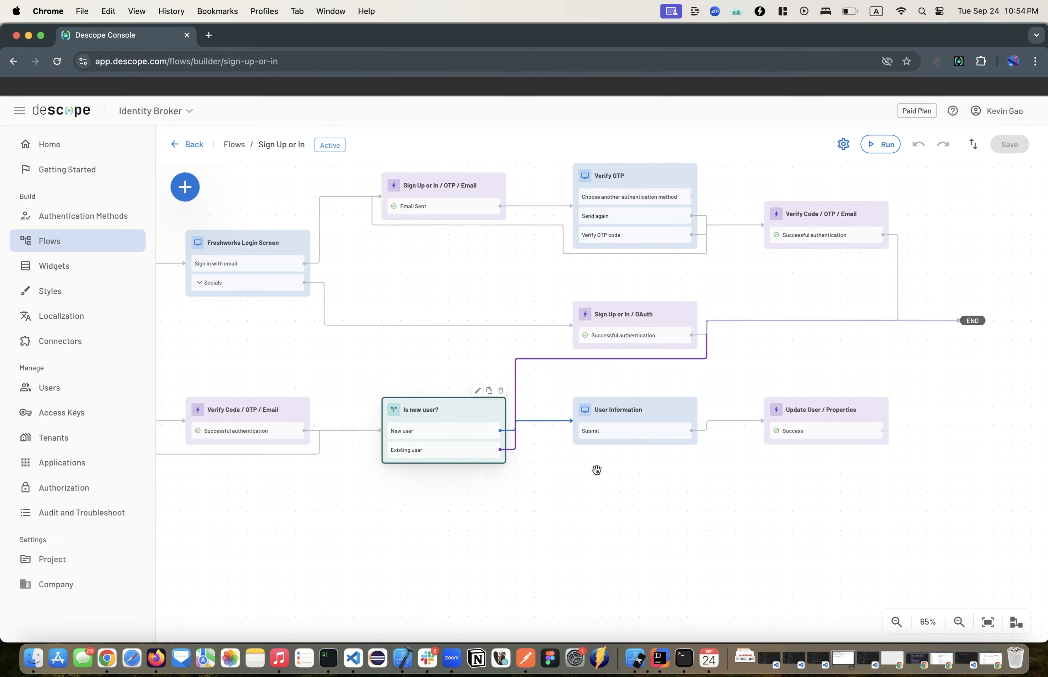
Step: Add an Update User / Passkeys (WebAuthn) action after Update User / Properties and connect it between that action and END
{"action": "left_click", "coordinate": [617, 416]}
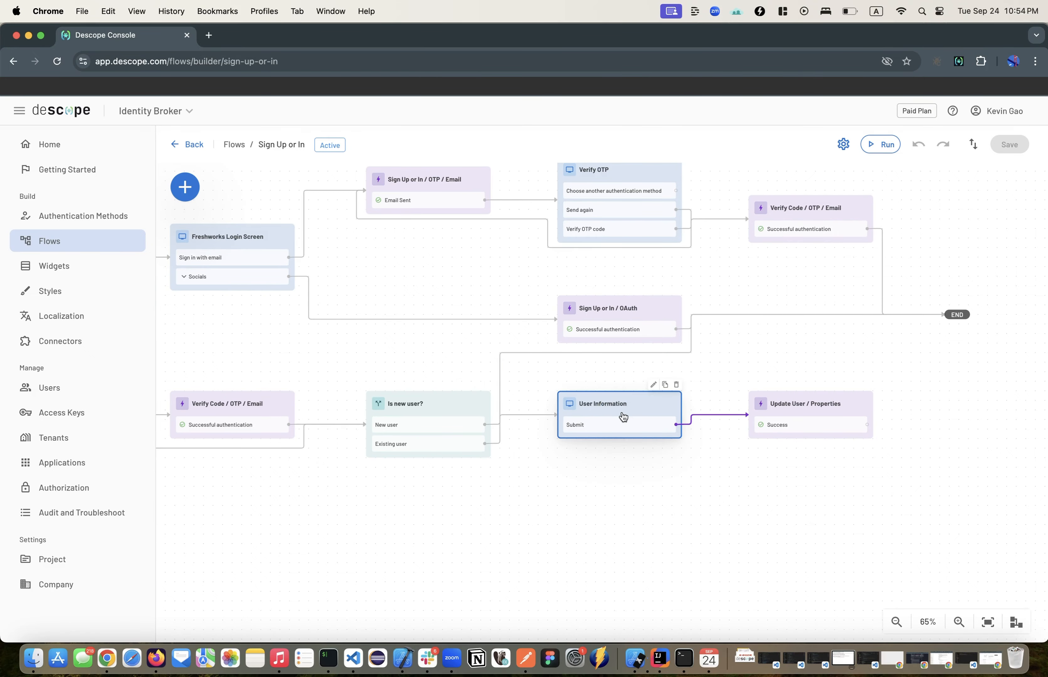
{"action": "scroll", "coordinate": [623, 417], "scroll_direction": "right", "scroll_amount": 7}
{"action": "mouse_move", "coordinate": [185, 187]}
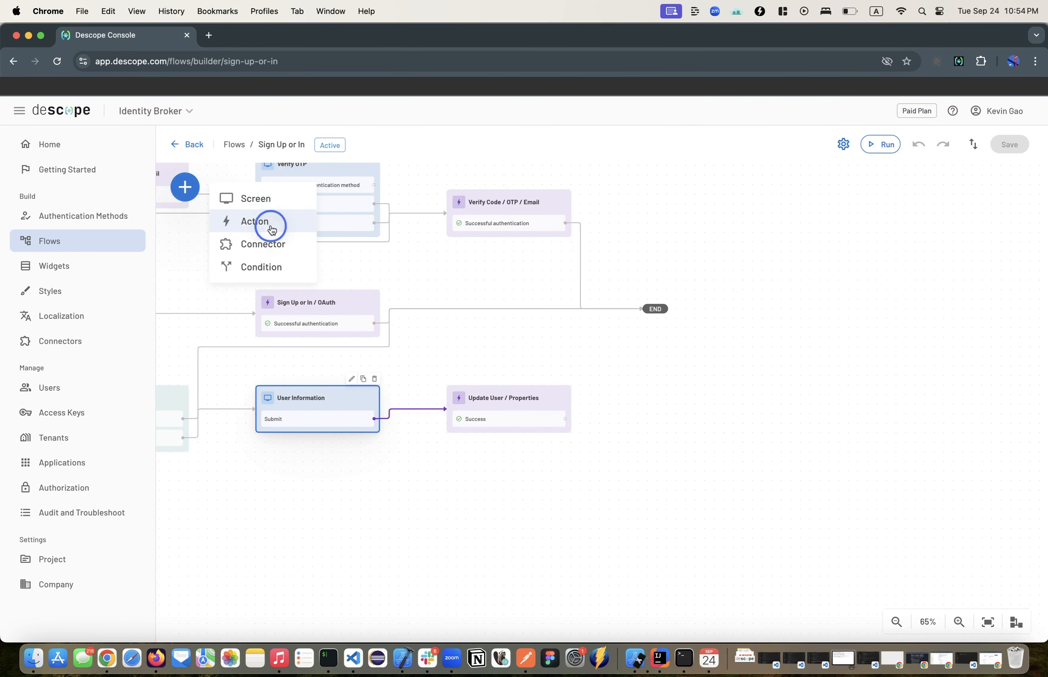
{"action": "left_click", "coordinate": [267, 221]}
{"action": "type", "text": "update passw"}
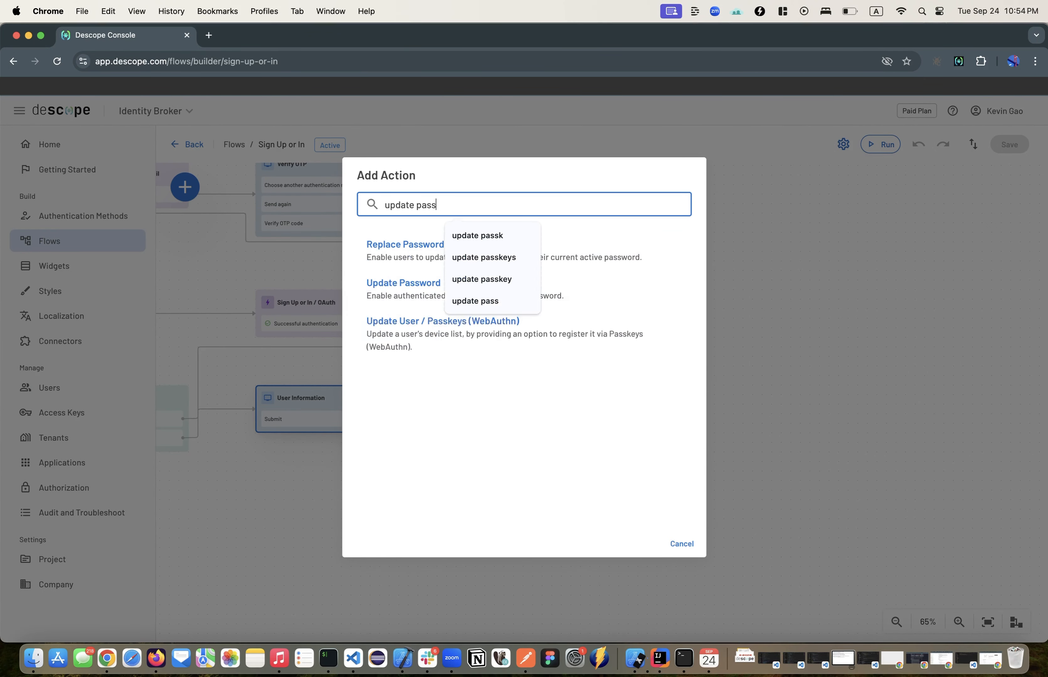
{"action": "left_click", "coordinate": [407, 252]}
{"action": "left_click", "coordinate": [686, 406]}
{"action": "left_click_drag", "start_coordinate": [565, 419], "coordinate": [656, 309]}
Step: Disconnect the Existing user branch of the "Is new user?" condition and add a Sign In / Passkeys (WebAuthn) action below User Information
{"action": "left_click_drag", "start_coordinate": [581, 486], "coordinate": [985, 454]}
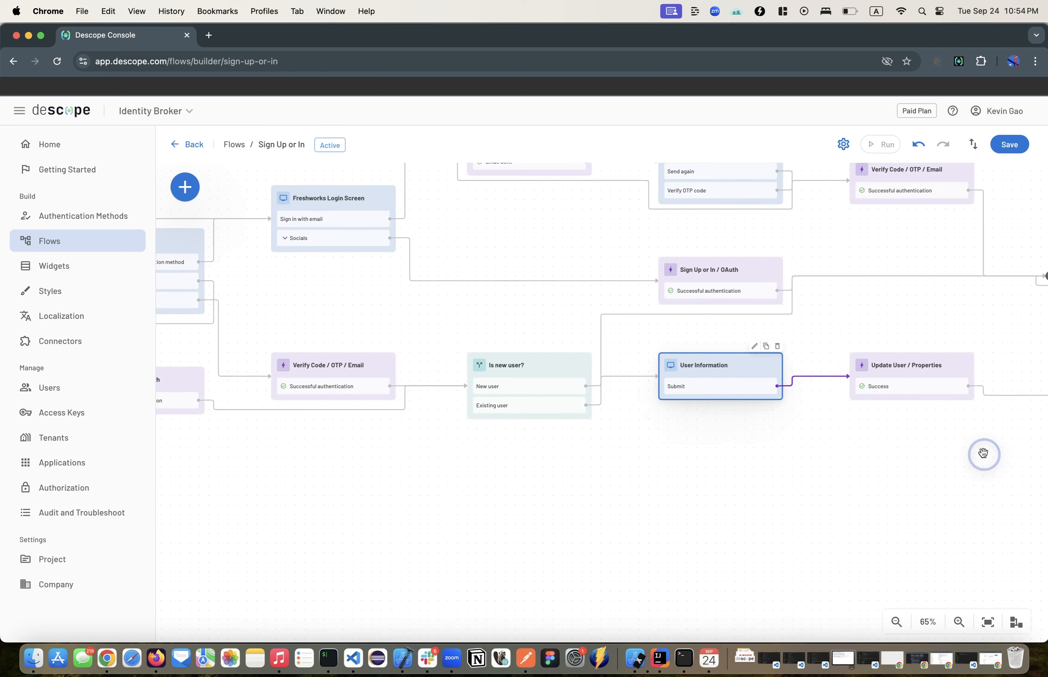
{"action": "left_click_drag", "start_coordinate": [603, 381], "coordinate": [601, 379]}
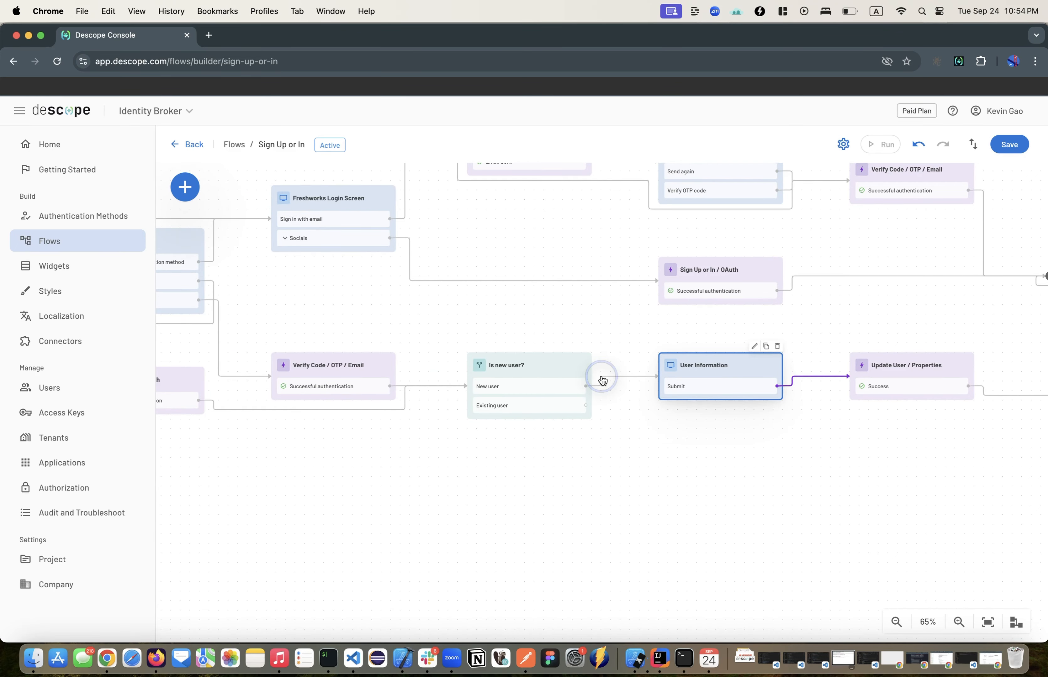
{"action": "left_click", "coordinate": [185, 187]}
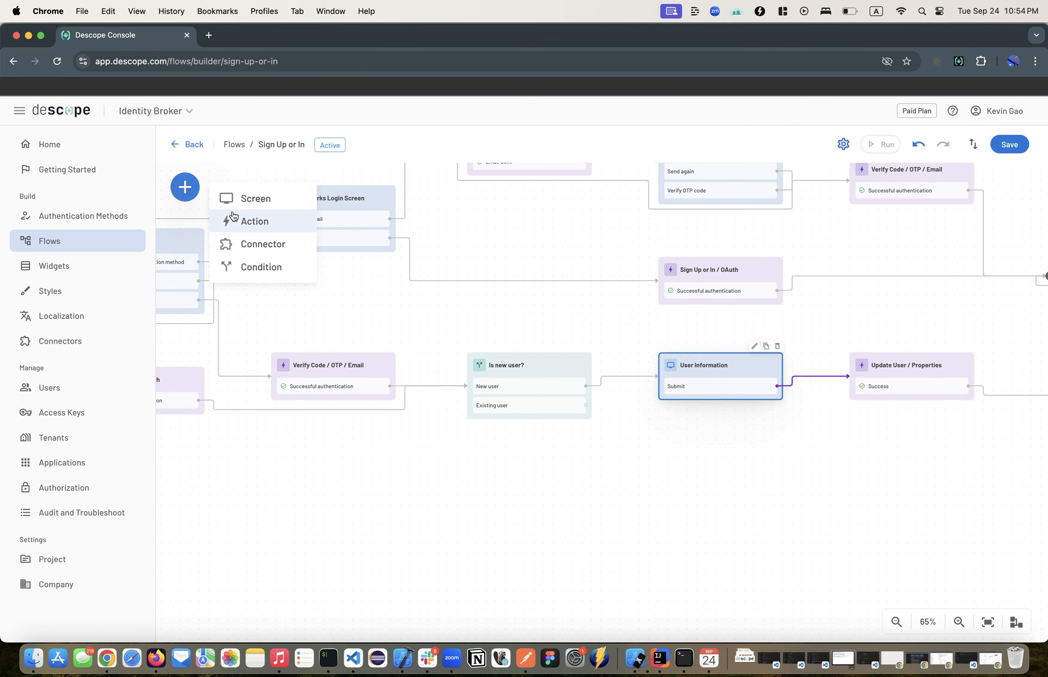
{"action": "left_click", "coordinate": [262, 233]}
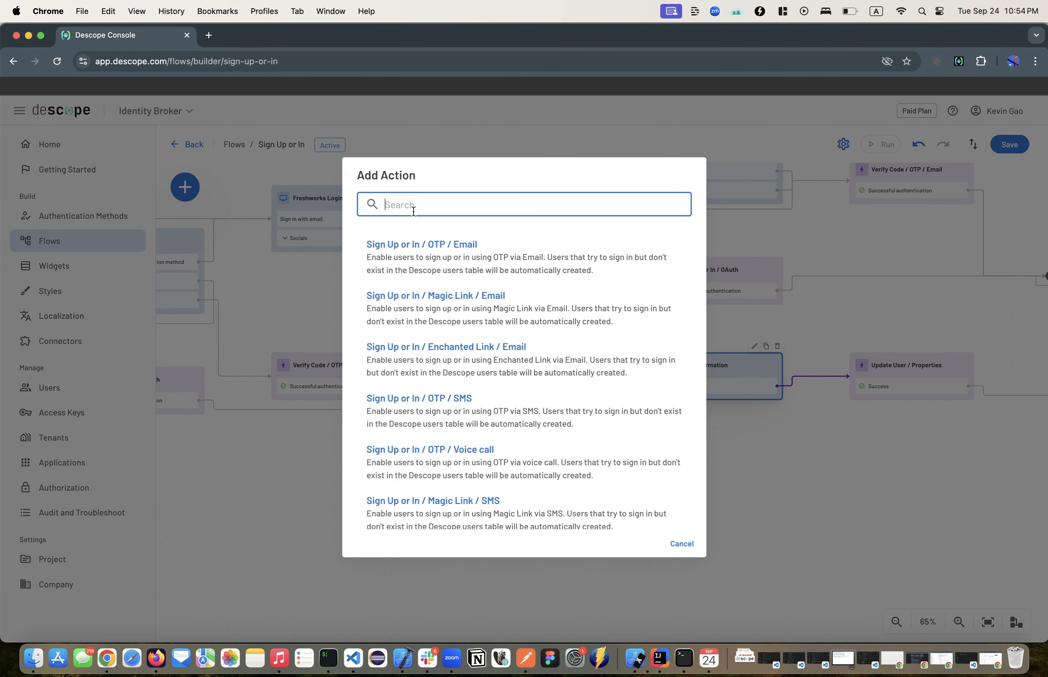
{"action": "type", "text": "sign in passkeys"}
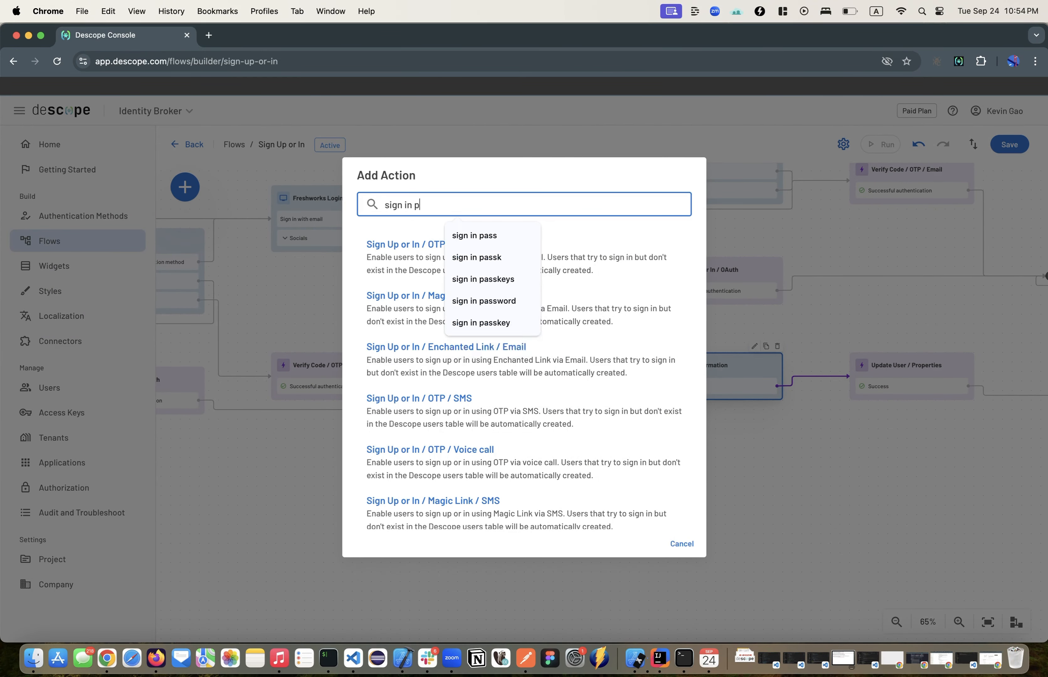
{"action": "left_click", "coordinate": [502, 245]}
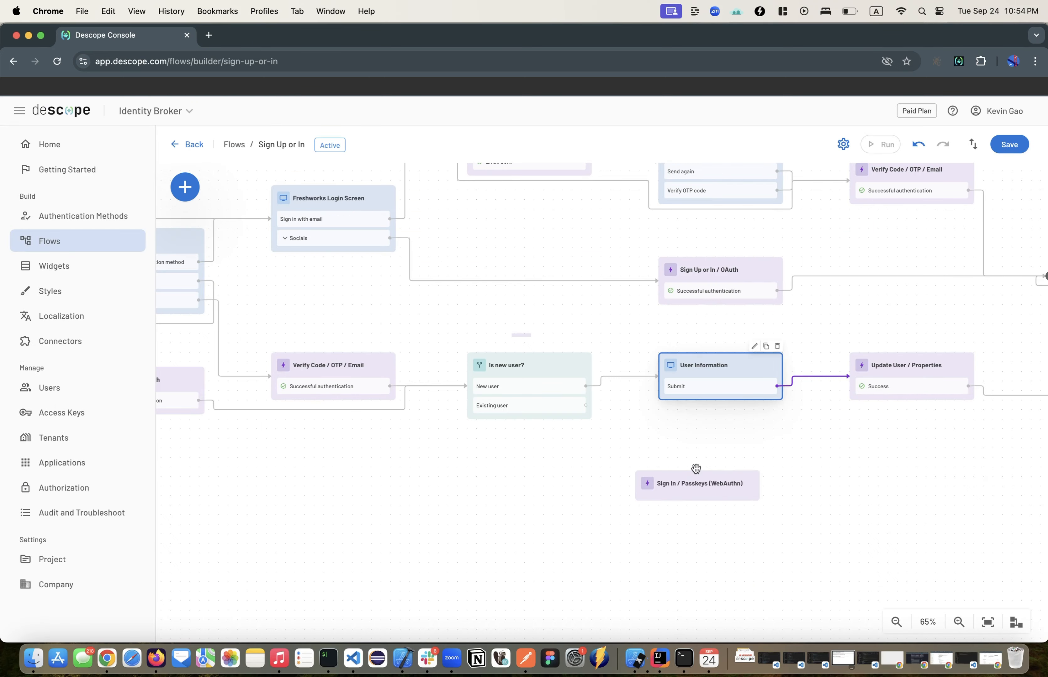
{"action": "left_click", "coordinate": [758, 470]}
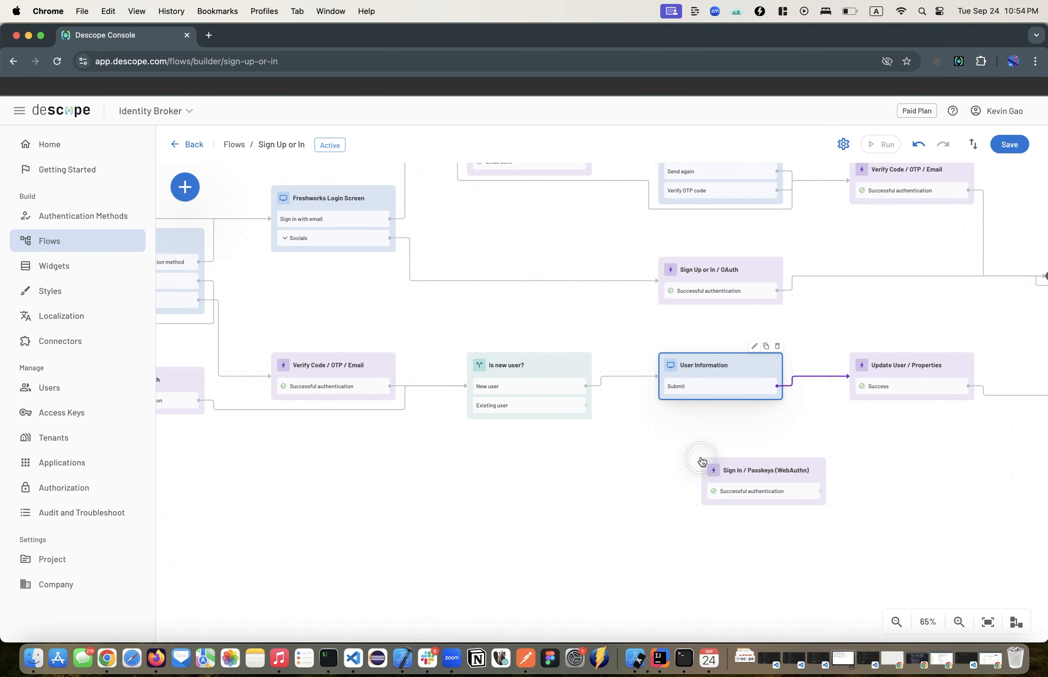
Step: Add a new screen to the flow below the "Is new user?" condition, with the text "You need to configure Passkeys"
{"action": "left_click", "coordinate": [183, 190]}
{"action": "left_click", "coordinate": [247, 202]}
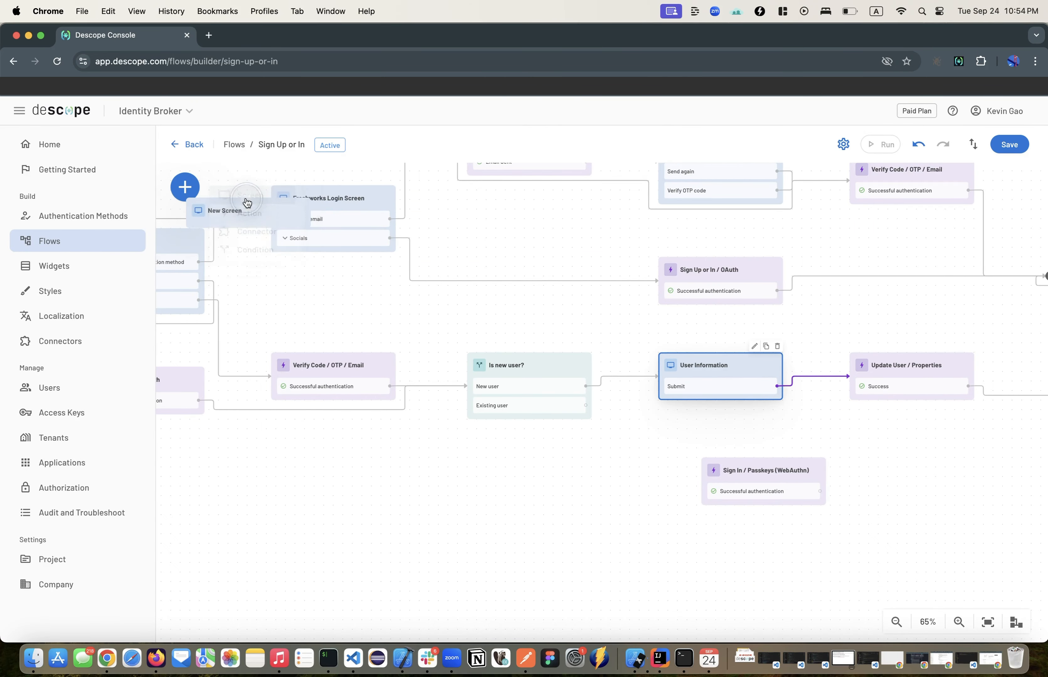
{"action": "left_click", "coordinate": [597, 454]}
{"action": "left_click", "coordinate": [590, 387]}
{"action": "type", "text": "Yo"}
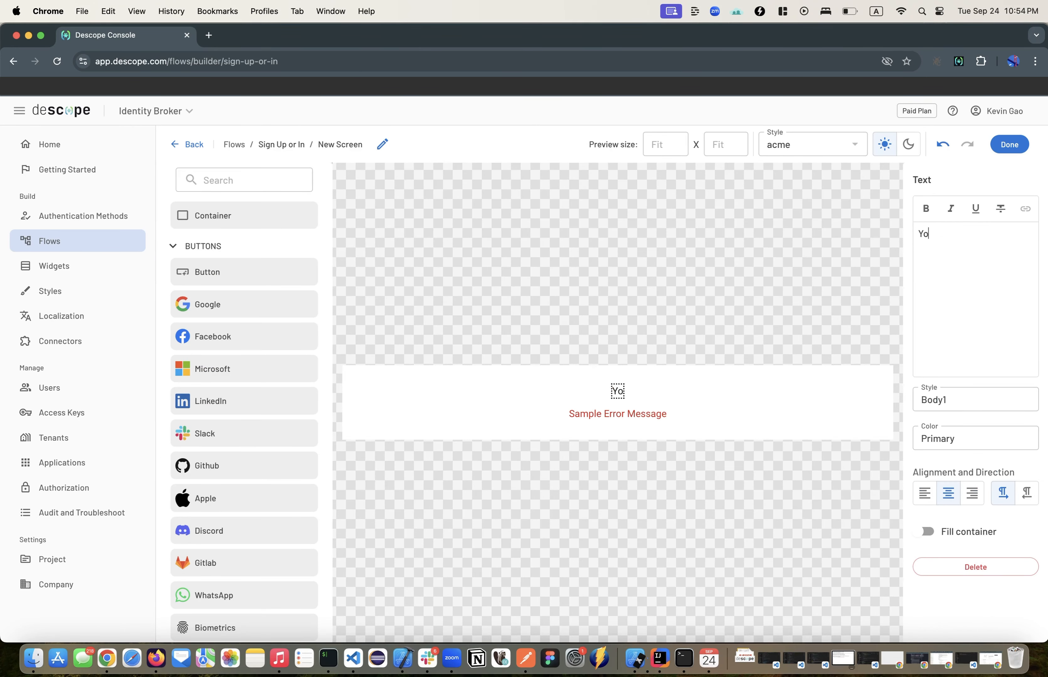
{"action": "type", "text": "u need to configure Passkeys"}
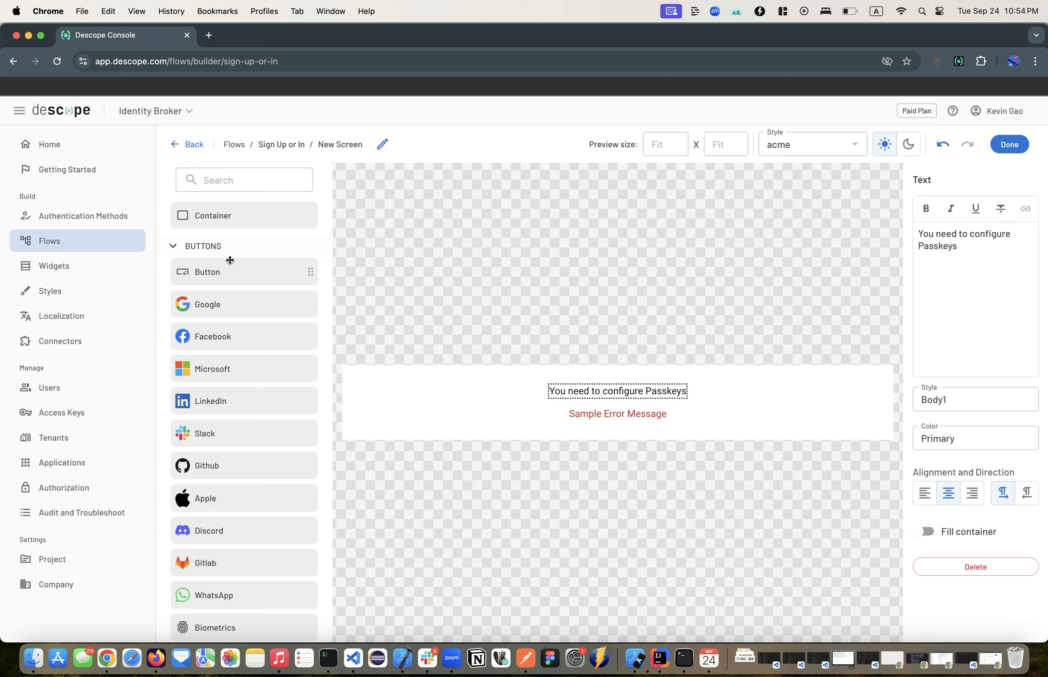
Step: Add a button below the passkeys text on the new screen and label it "Continue"
{"action": "left_click_drag", "start_coordinate": [230, 260], "coordinate": [653, 421]}
{"action": "left_click", "coordinate": [972, 215]}
{"action": "key", "text": "super+a"}
{"action": "type", "text": "Continue"}
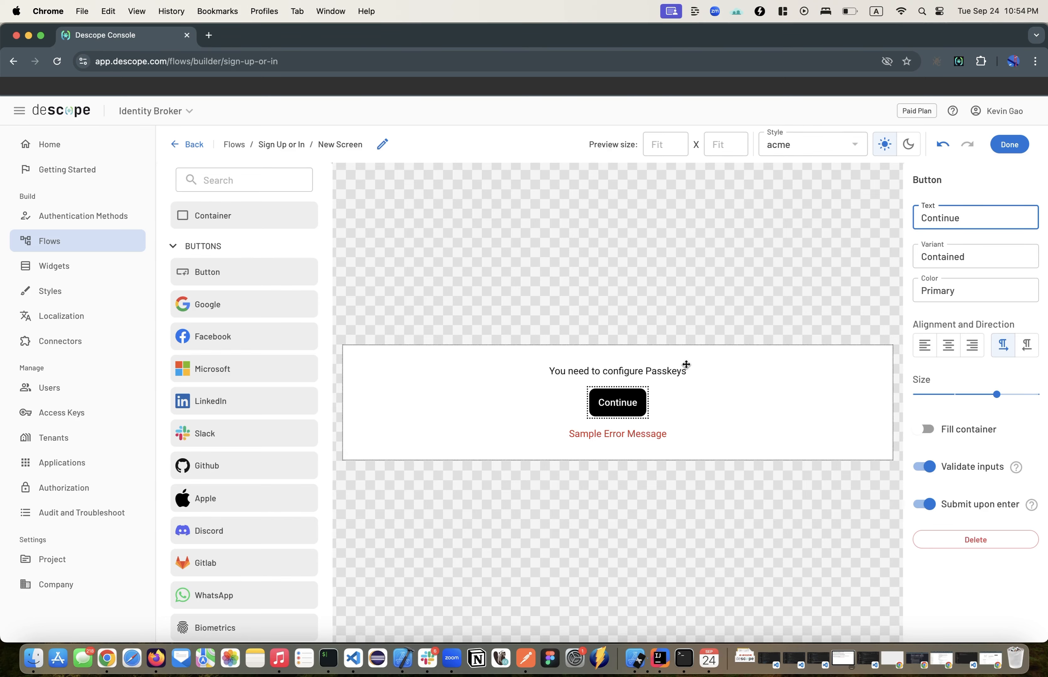
Step: Finish the passkeys screen, place it after Update User / Properties, and connect it between that action and Update User / Passkeys
{"action": "left_click", "coordinate": [1009, 145]}
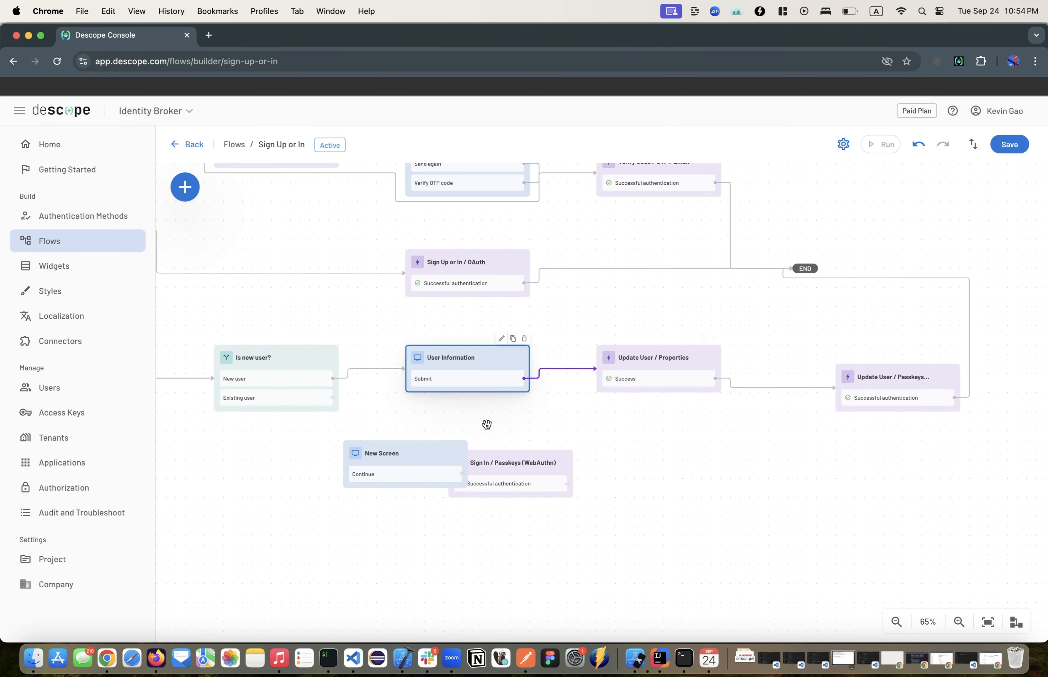
{"action": "left_click_drag", "start_coordinate": [402, 445], "coordinate": [767, 332]}
{"action": "left_click", "coordinate": [769, 392]}
{"action": "left_click", "coordinate": [775, 388]}
{"action": "left_click_drag", "start_coordinate": [715, 378], "coordinate": [735, 337]}
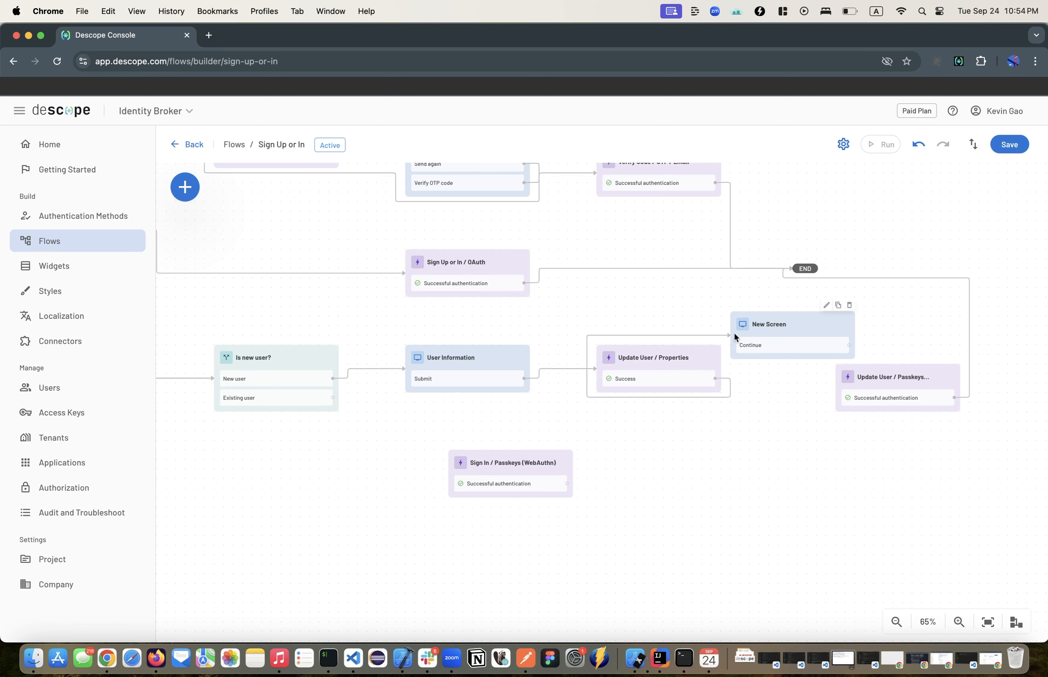
{"action": "left_click_drag", "start_coordinate": [849, 345], "coordinate": [867, 384]}
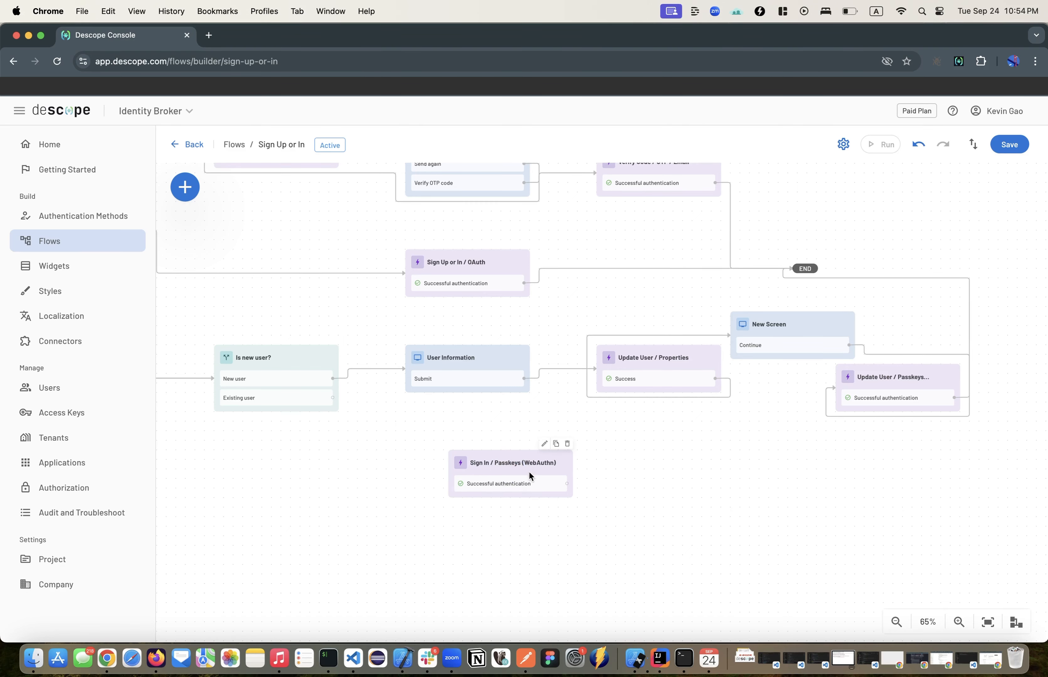
Step: Connect the Existing user branch through Sign In / Passkeys (WebAuthn) to END and save the flow
{"action": "left_click_drag", "start_coordinate": [331, 399], "coordinate": [506, 467]}
{"action": "left_click_drag", "start_coordinate": [600, 443], "coordinate": [805, 265]}
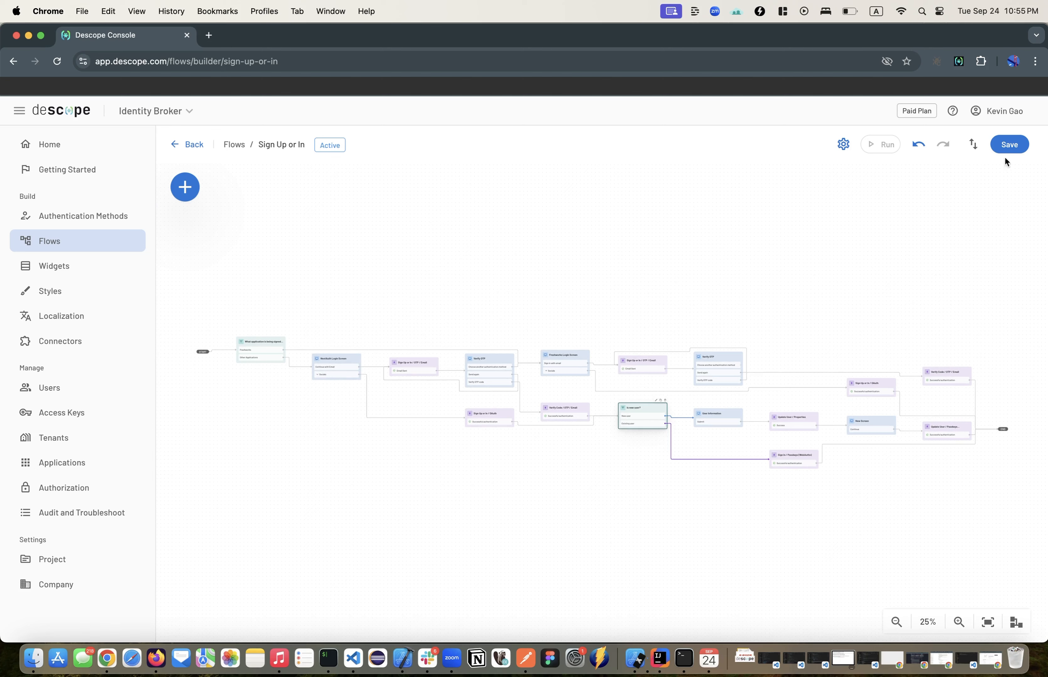
{"action": "left_click", "coordinate": [1009, 145]}
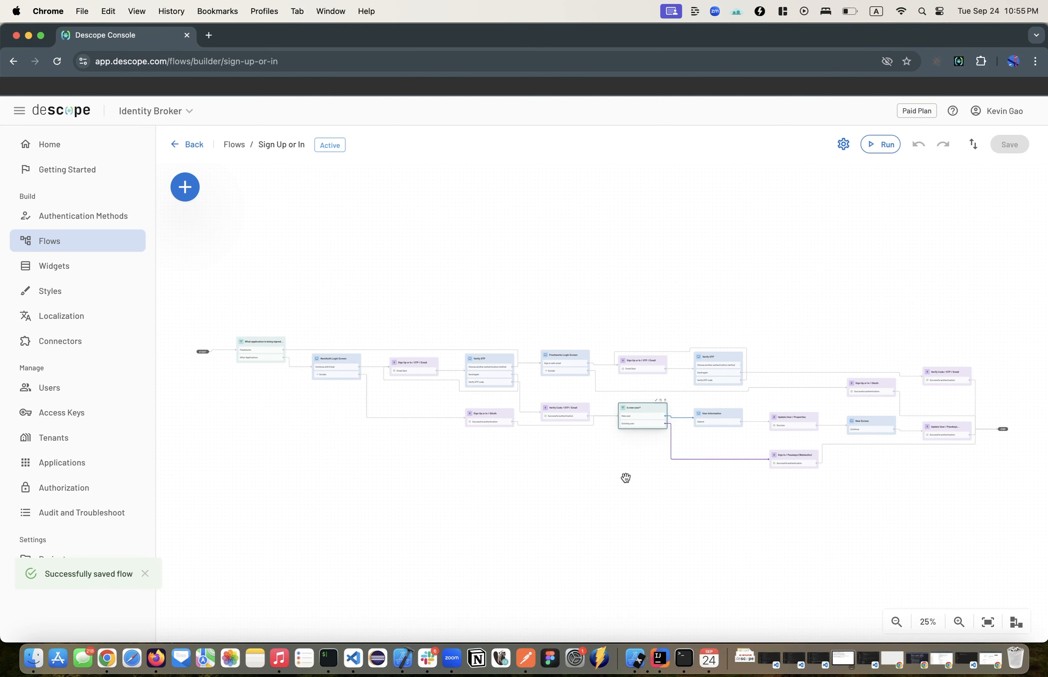
Step: Review the flow's path from NextAuth Login Screen through the OTP and OAuth actions to the "Is new user?" condition
{"action": "scroll", "coordinate": [626, 478], "scroll_direction": "up", "scroll_amount": 10}
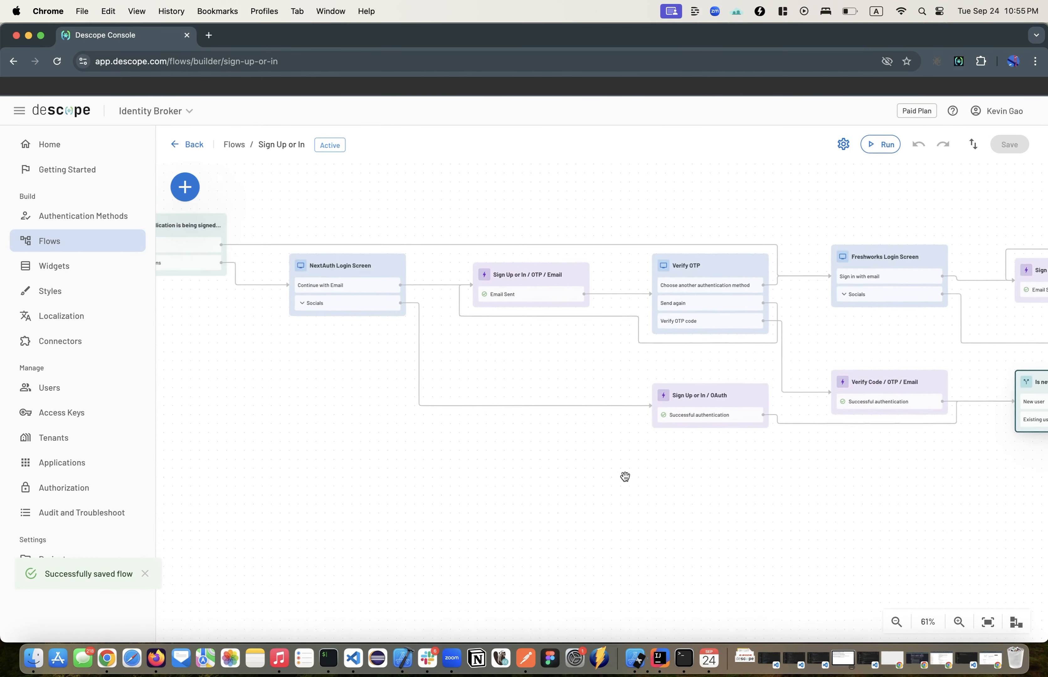
{"action": "scroll", "coordinate": [625, 477], "scroll_direction": "left", "scroll_amount": 1}
{"action": "left_click", "coordinate": [368, 306]}
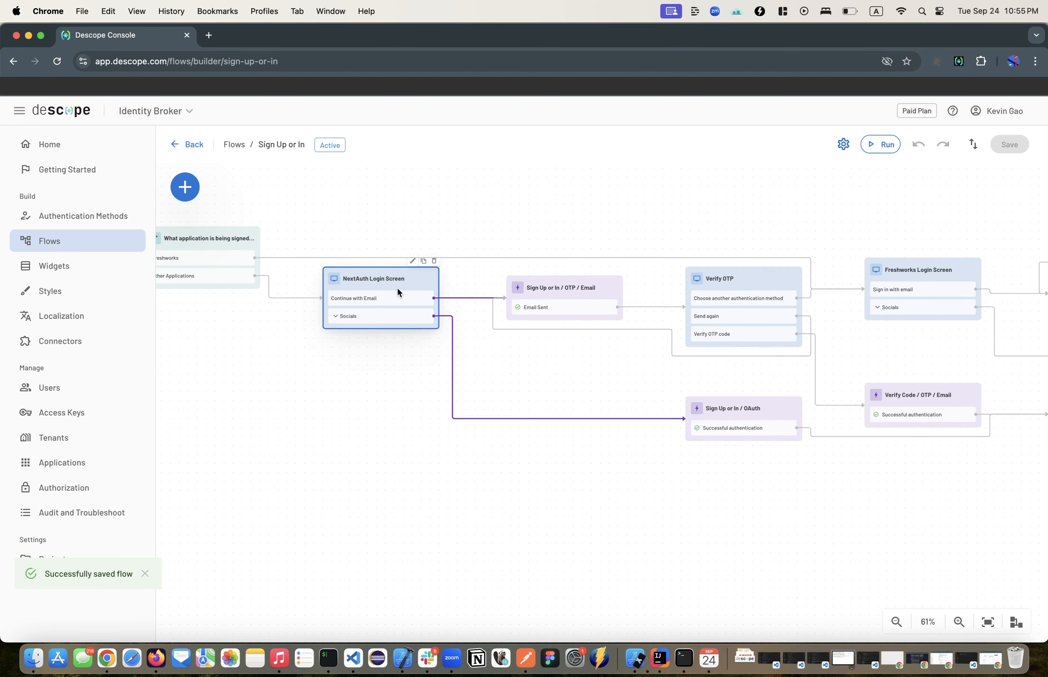
{"action": "left_click", "coordinate": [591, 301]}
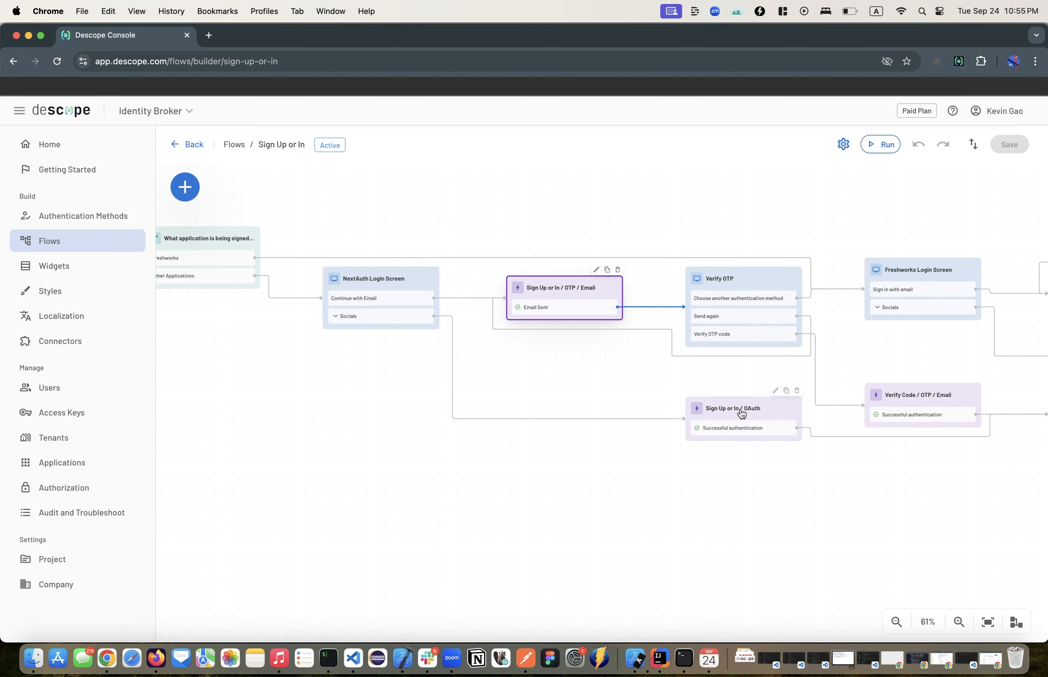
{"action": "left_click", "coordinate": [758, 432]}
{"action": "left_click_drag", "start_coordinate": [856, 492], "coordinate": [435, 486]}
{"action": "left_click", "coordinate": [650, 423]}
{"action": "left_click_drag", "start_coordinate": [688, 510], "coordinate": [433, 459]}
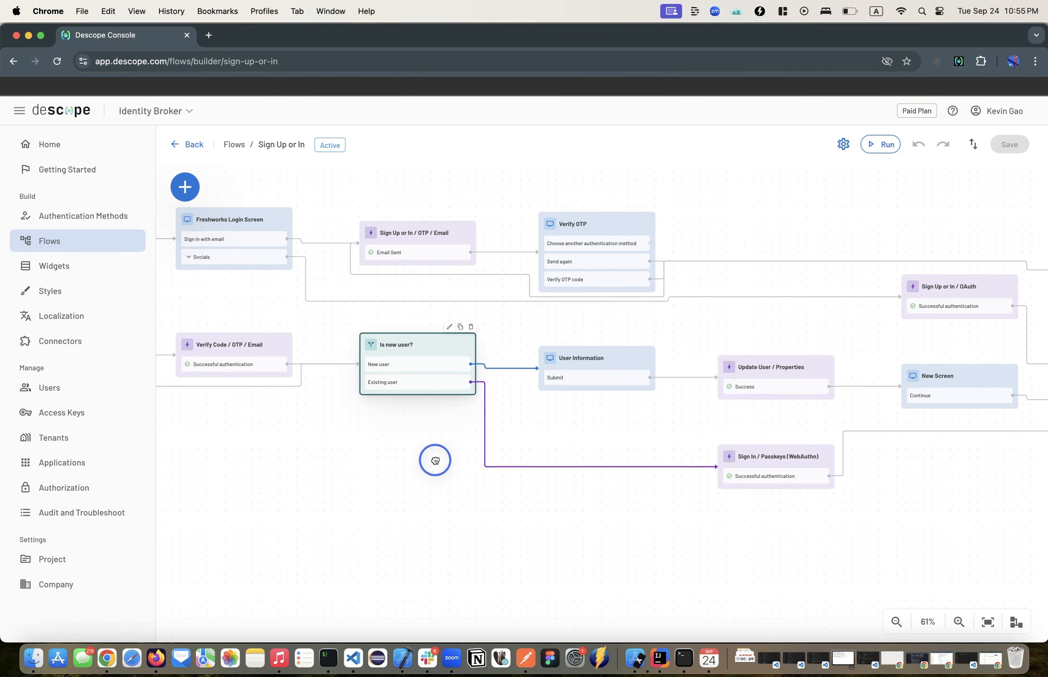
Step: Examine the User Information screen, the passkeys screen and the connections from them to END and back to START
{"action": "double_click", "coordinate": [589, 364]}
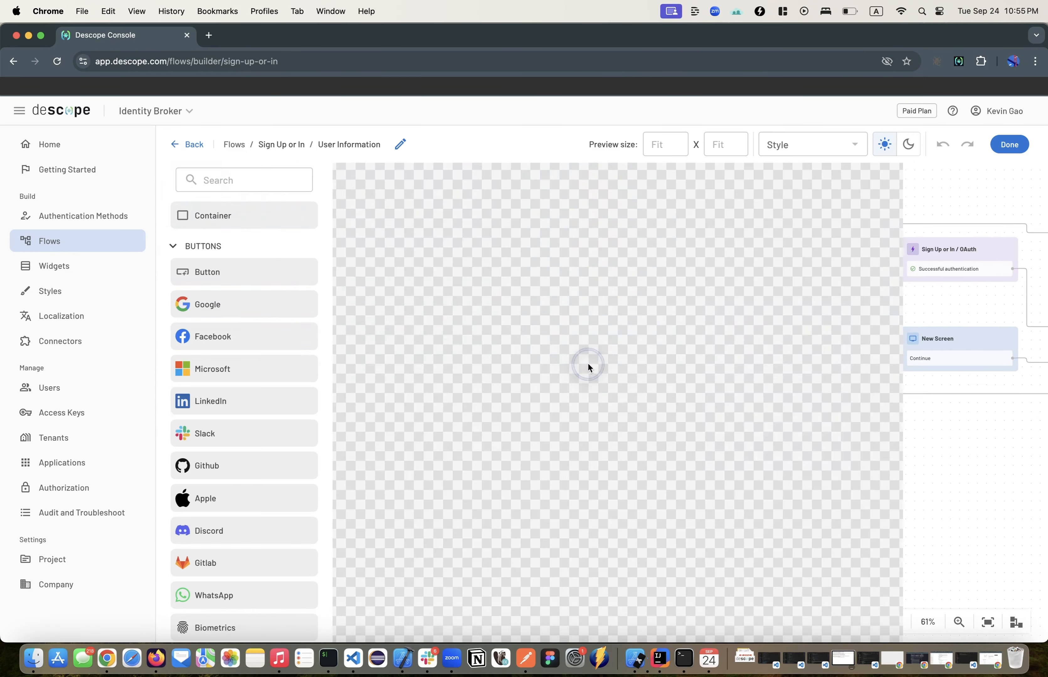
{"action": "left_click", "coordinate": [1013, 145]}
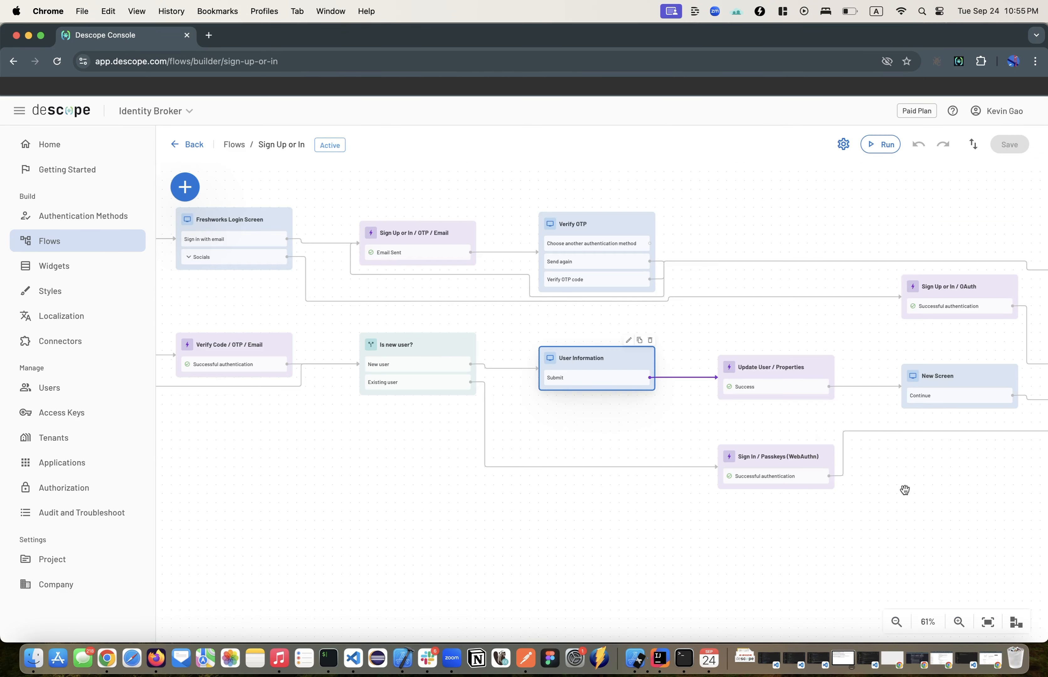
{"action": "left_click_drag", "start_coordinate": [898, 493], "coordinate": [589, 440]}
{"action": "left_click", "coordinate": [601, 328]}
{"action": "double_click", "coordinate": [601, 328]}
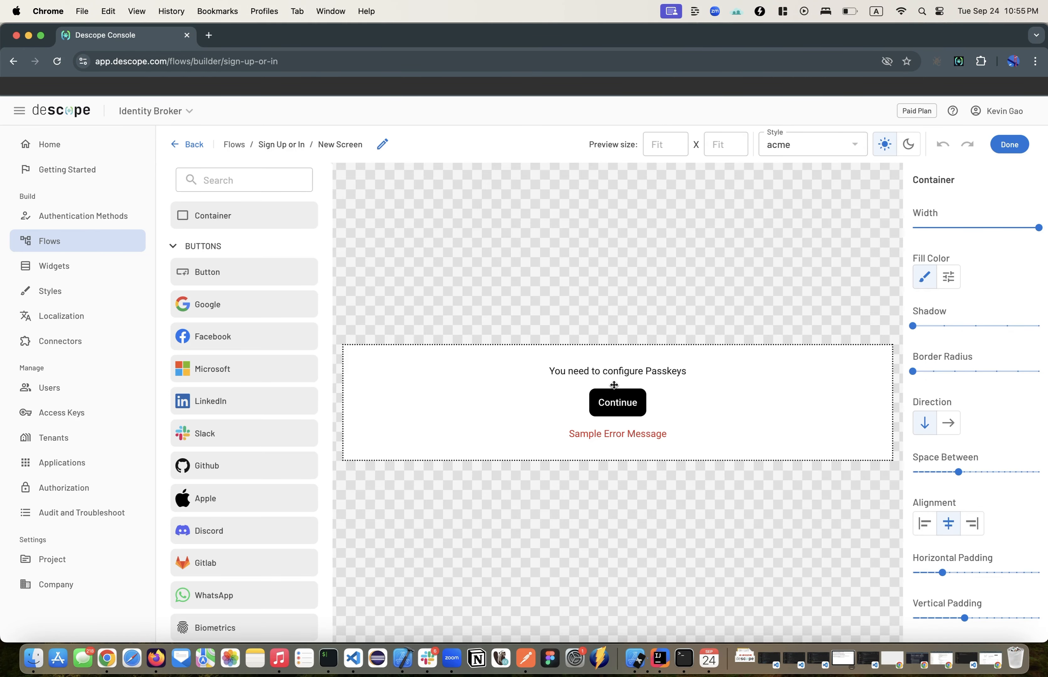
{"action": "left_click", "coordinate": [1008, 144]}
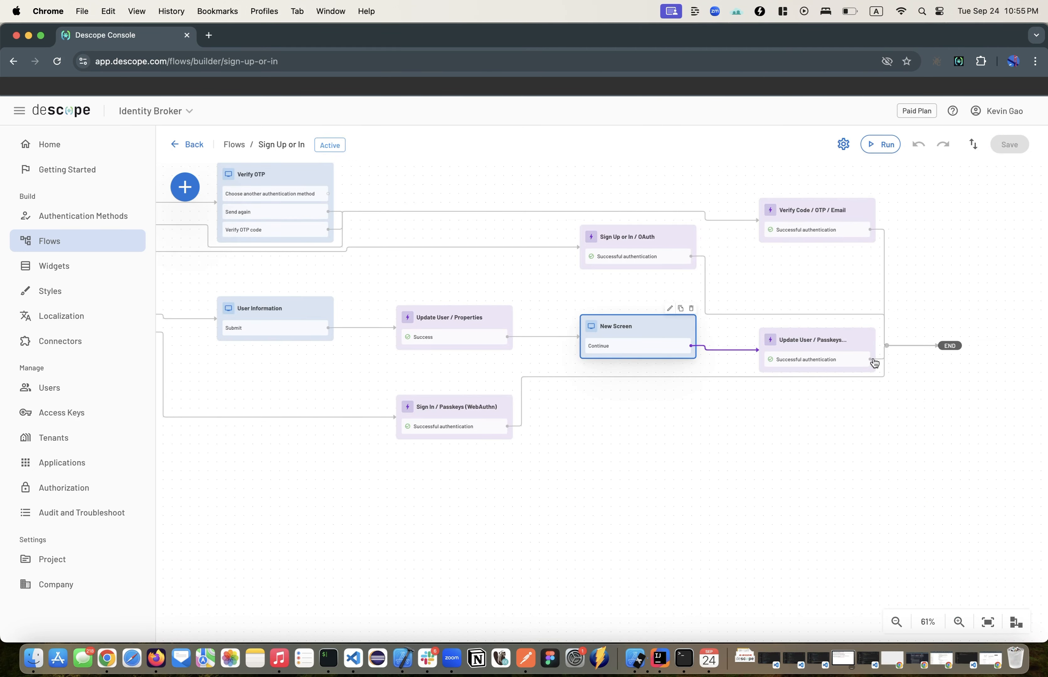
{"action": "scroll", "coordinate": [618, 361], "scroll_direction": "left", "scroll_amount": 10}
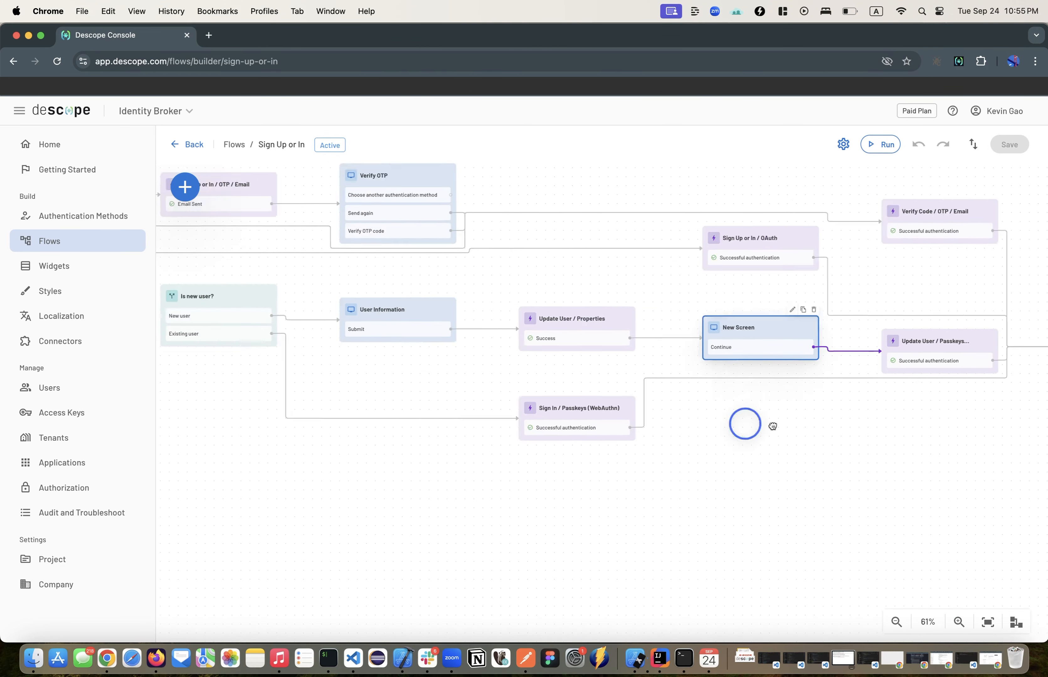
{"action": "scroll", "coordinate": [271, 388], "scroll_direction": "left", "scroll_amount": 10}
{"action": "scroll", "coordinate": [271, 388], "scroll_direction": "up", "scroll_amount": 4}
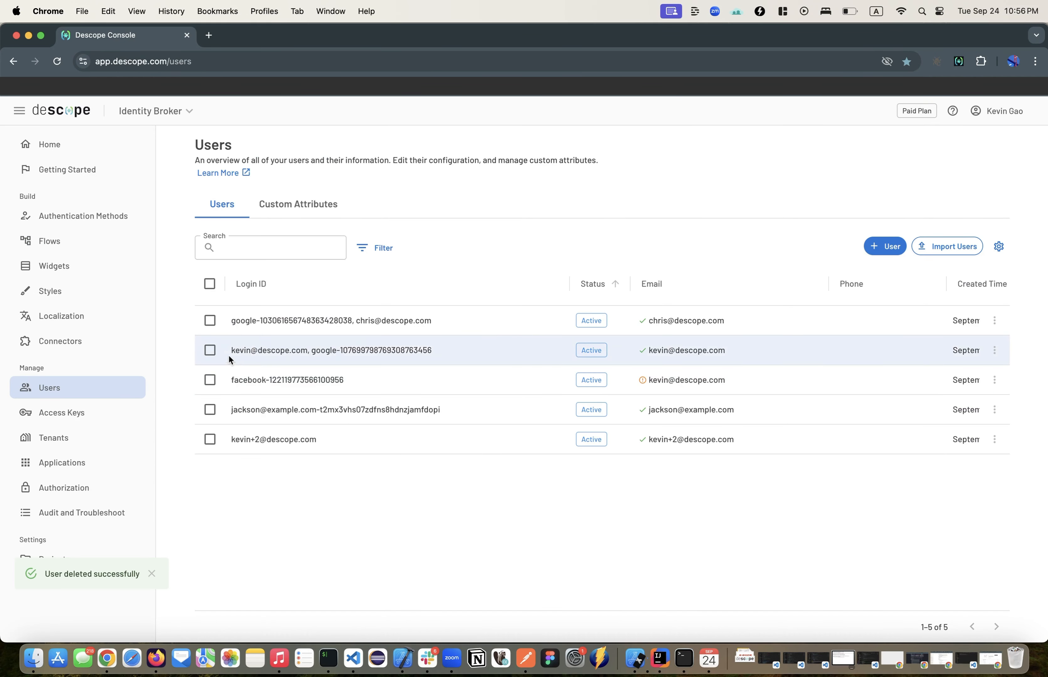
Step: Delete the second user in the project's Users list, whose login combines an email and a Google ID
{"action": "left_click", "coordinate": [211, 350]}
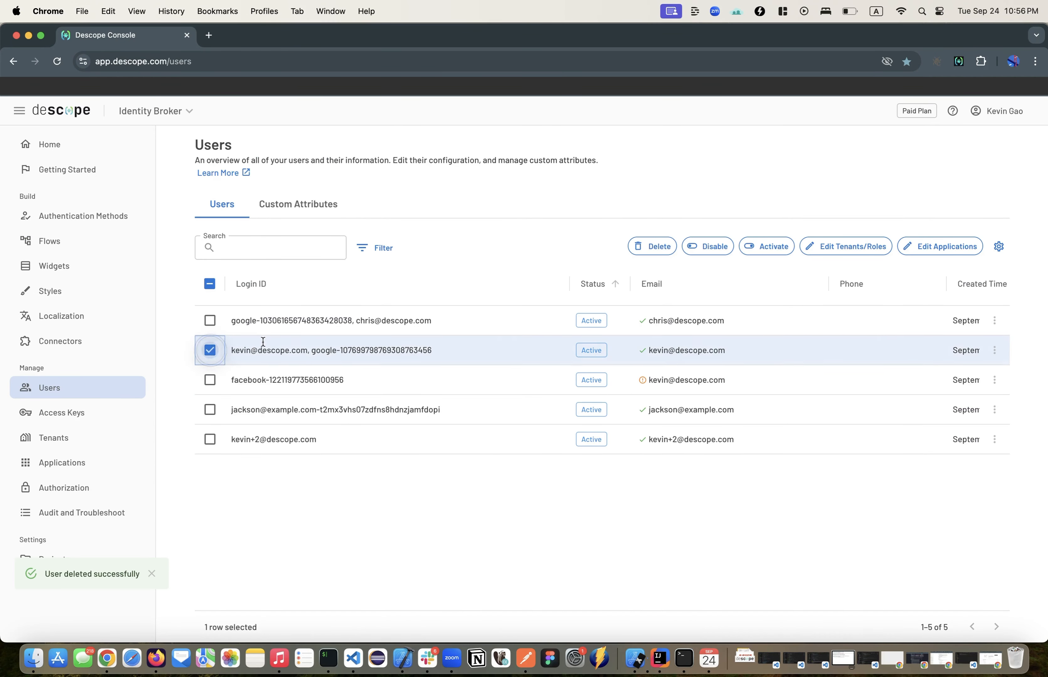
{"action": "left_click", "coordinate": [676, 254]}
{"action": "left_click", "coordinate": [633, 401]}
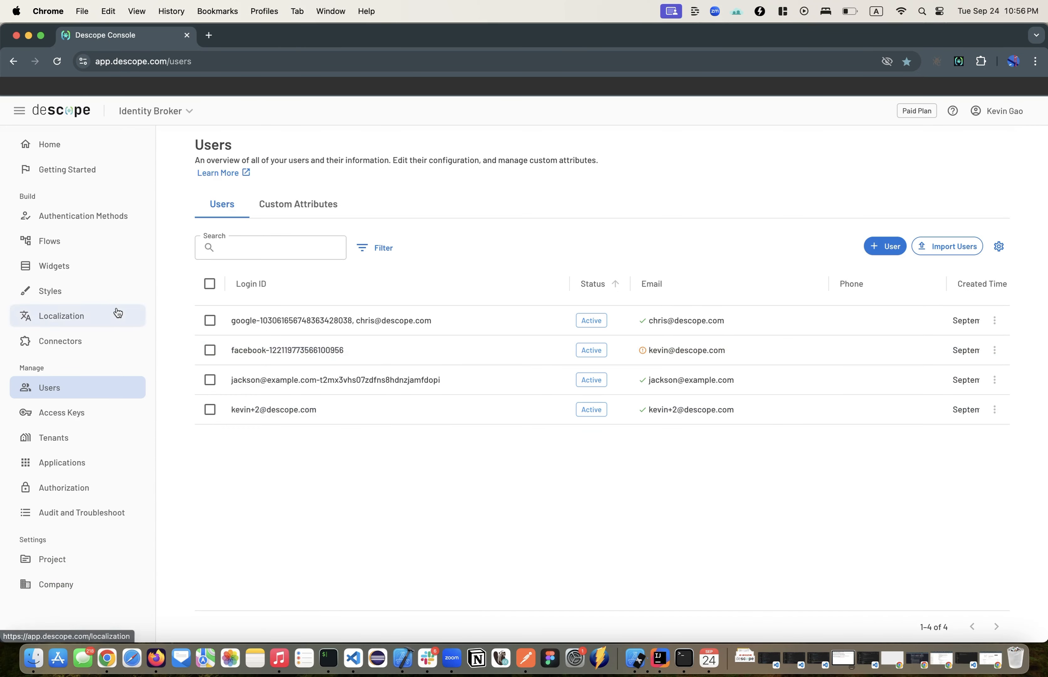
Step: Open the Freshworks organization site in a new incognito window and start signing in through Descope - Identity Broker Demo
{"action": "left_click", "coordinate": [82, 11]}
{"action": "left_click", "coordinate": [105, 60]}
{"action": "type", "text": "freshworks"}
{"action": "left_click", "coordinate": [311, 168]}
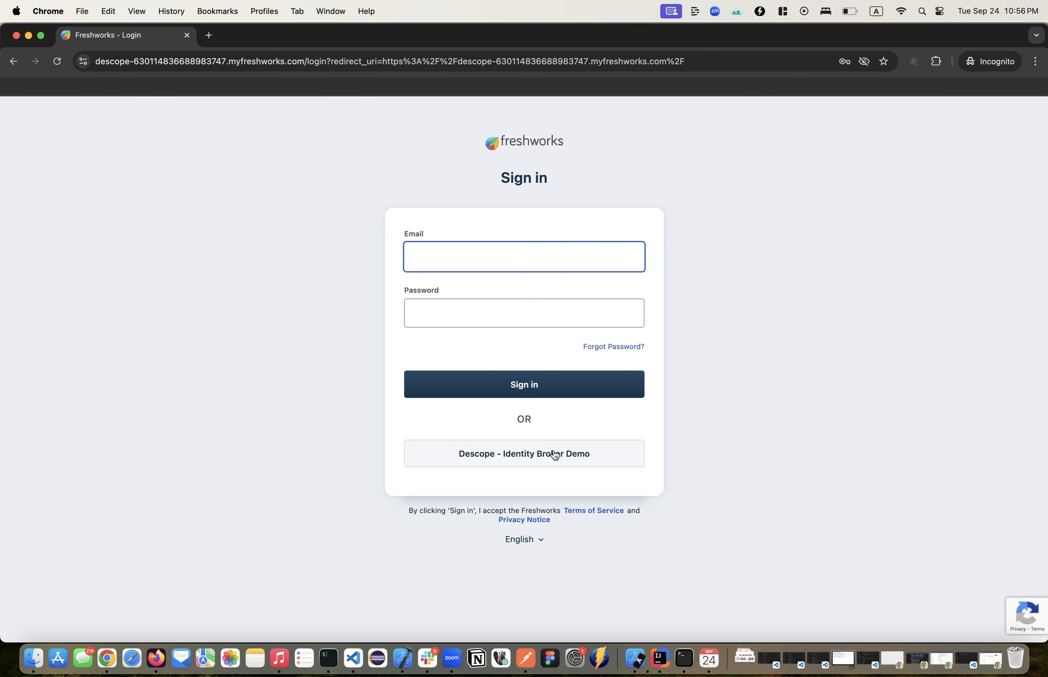
{"action": "left_click", "coordinate": [536, 456]}
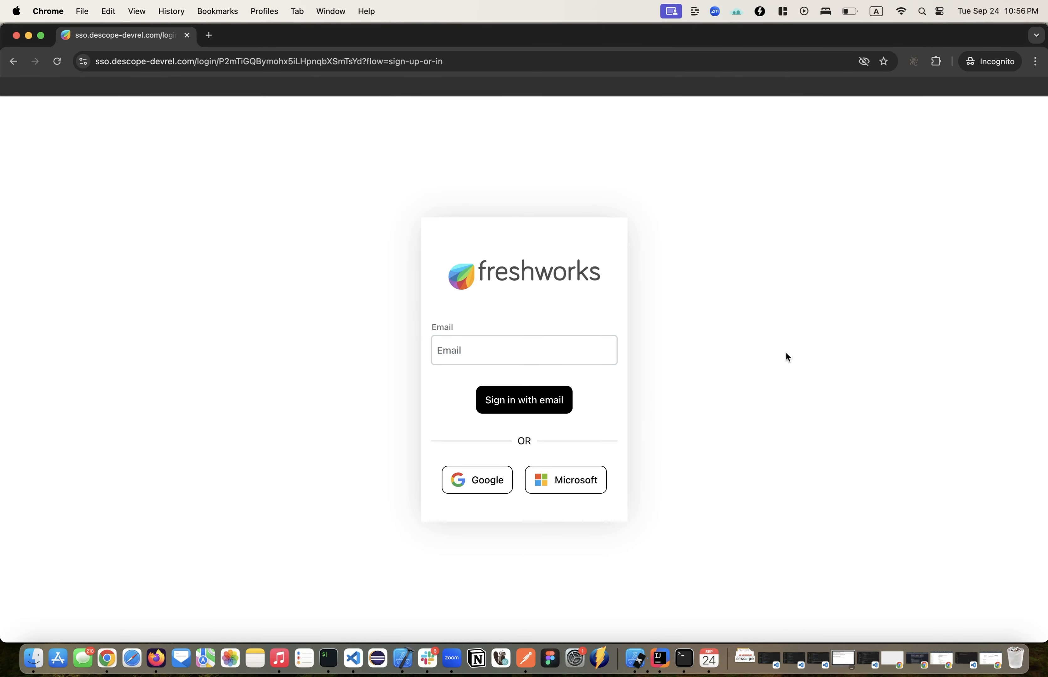
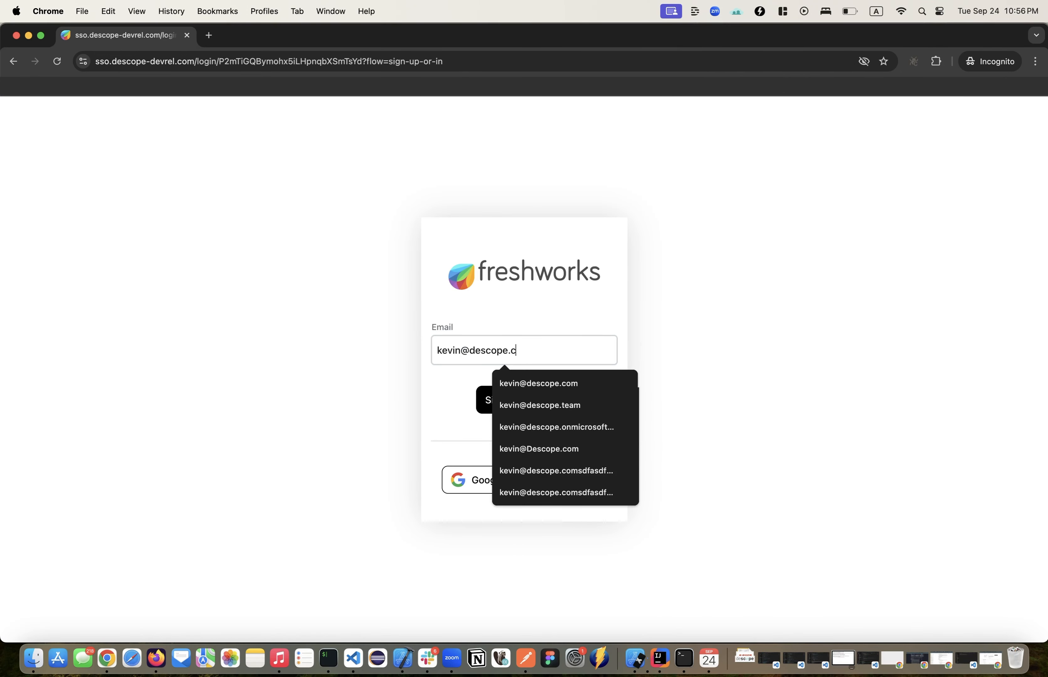
Step: Sign in to Freshworks with the account email and enter the emailed verification code
{"action": "left_click", "coordinate": [513, 401]}
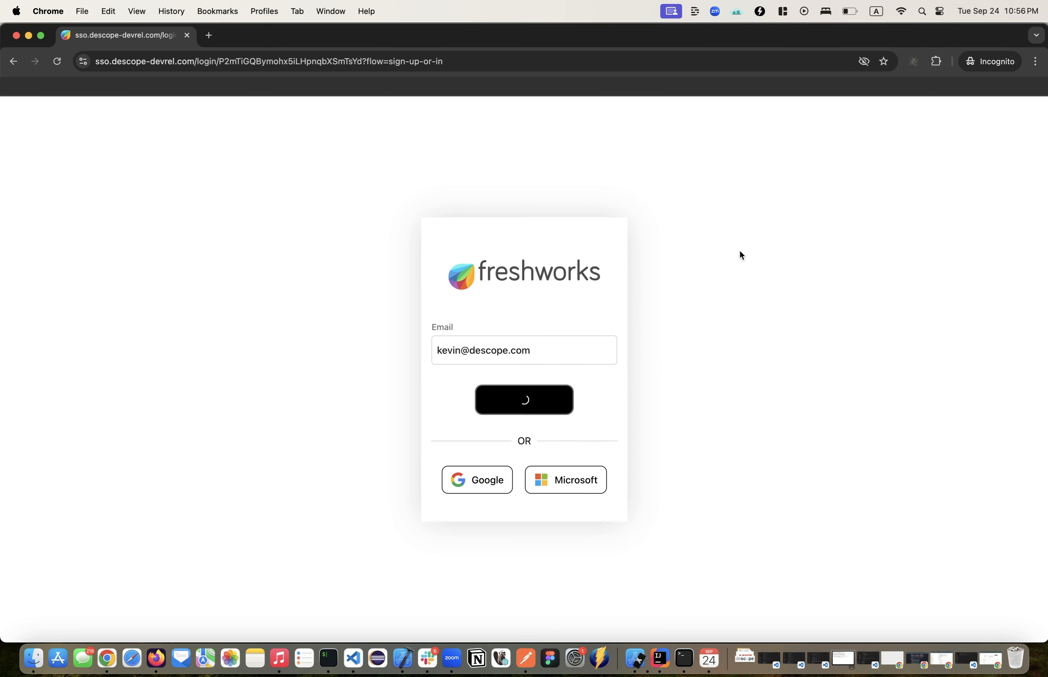
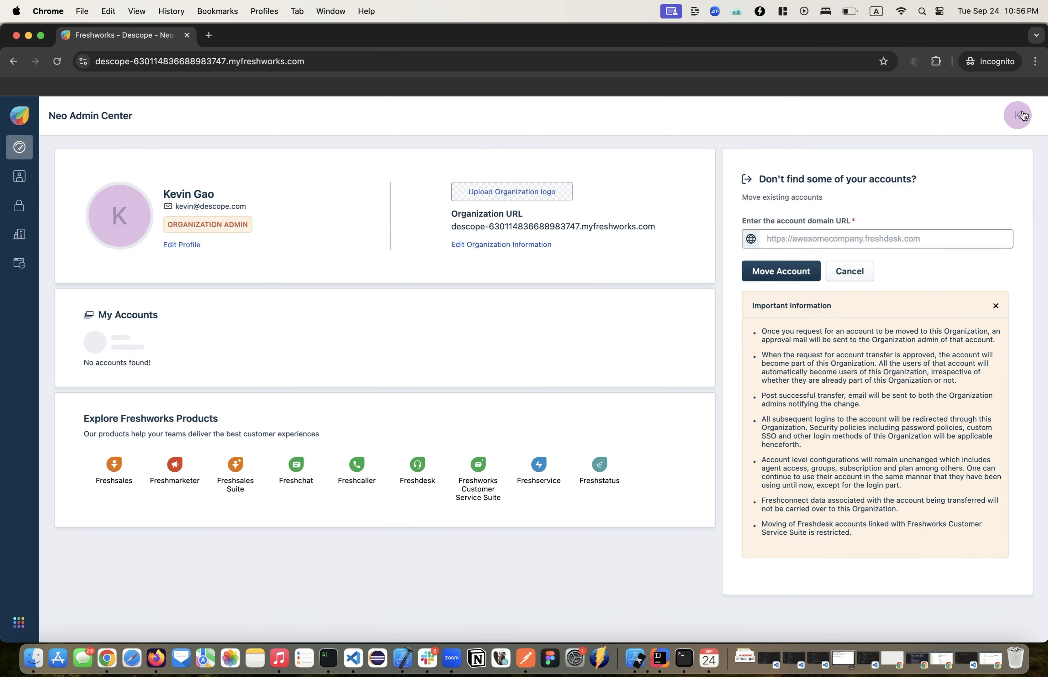
Step: Log out of the Freshworks account and close the incognito window
{"action": "left_click", "coordinate": [1023, 116]}
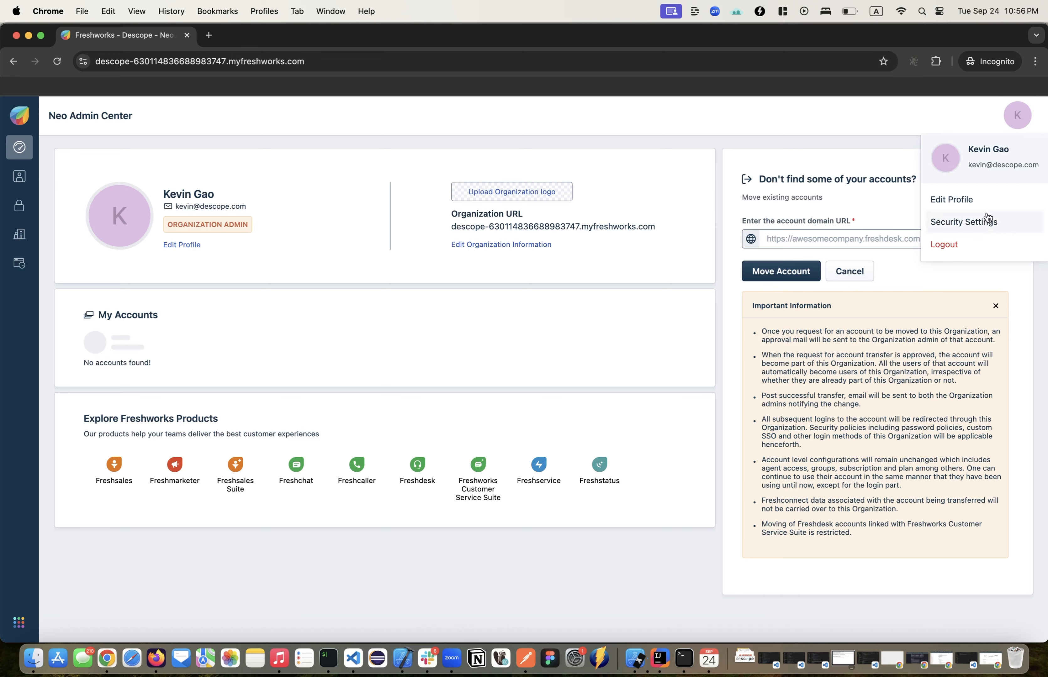
{"action": "left_click", "coordinate": [910, 242]}
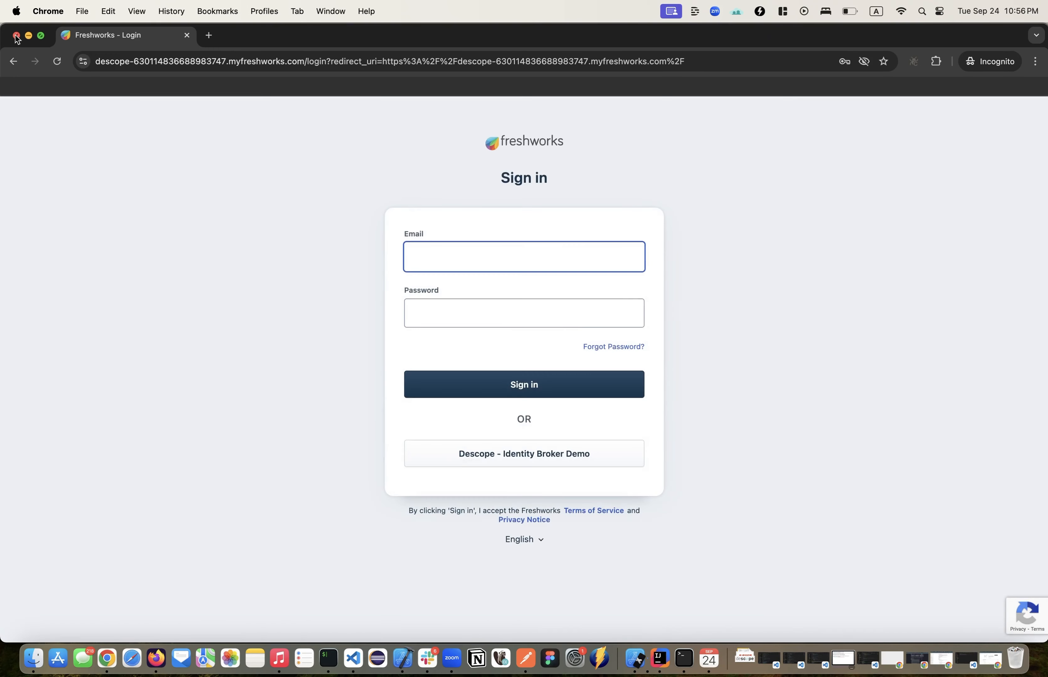
{"action": "left_click", "coordinate": [16, 35]}
Step: Open identity-broker-demo-app.preview.descope.org in a new incognito window and start signing in
{"action": "left_click", "coordinate": [79, 15]}
{"action": "left_click", "coordinate": [97, 63]}
{"action": "type", "text": "identity"}
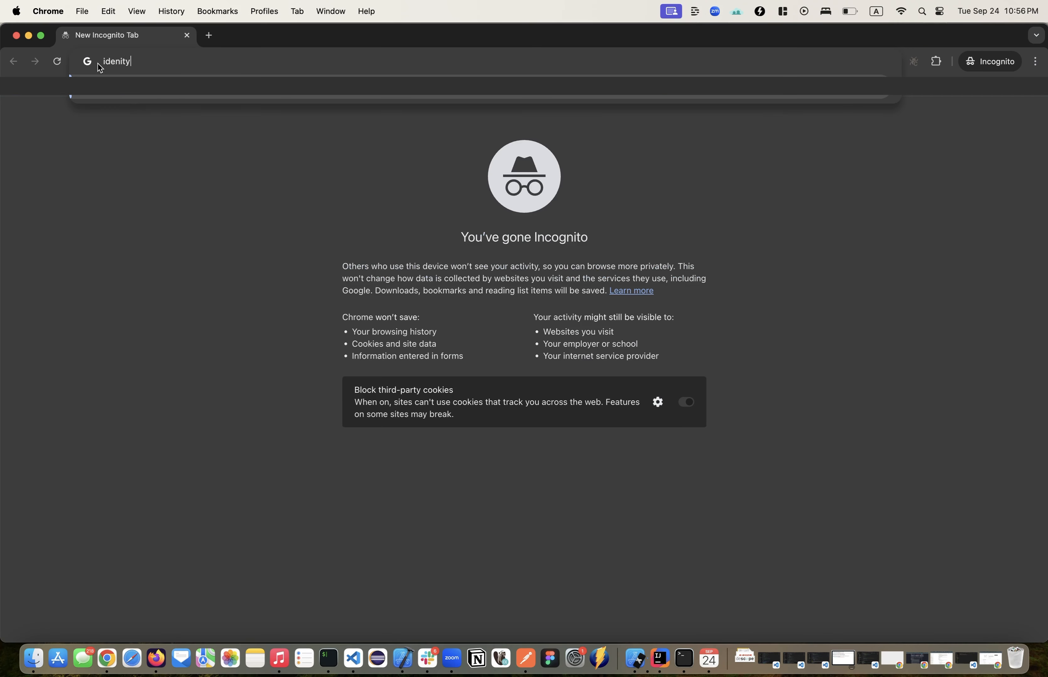
{"action": "key", "text": "Return"}
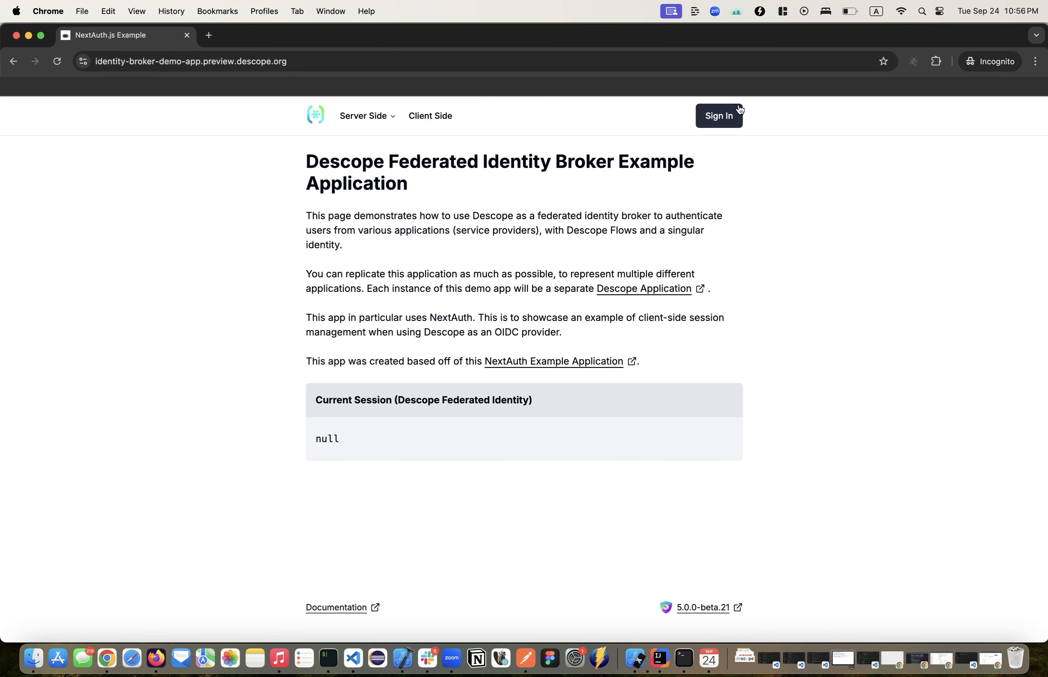
{"action": "left_click", "coordinate": [720, 116]}
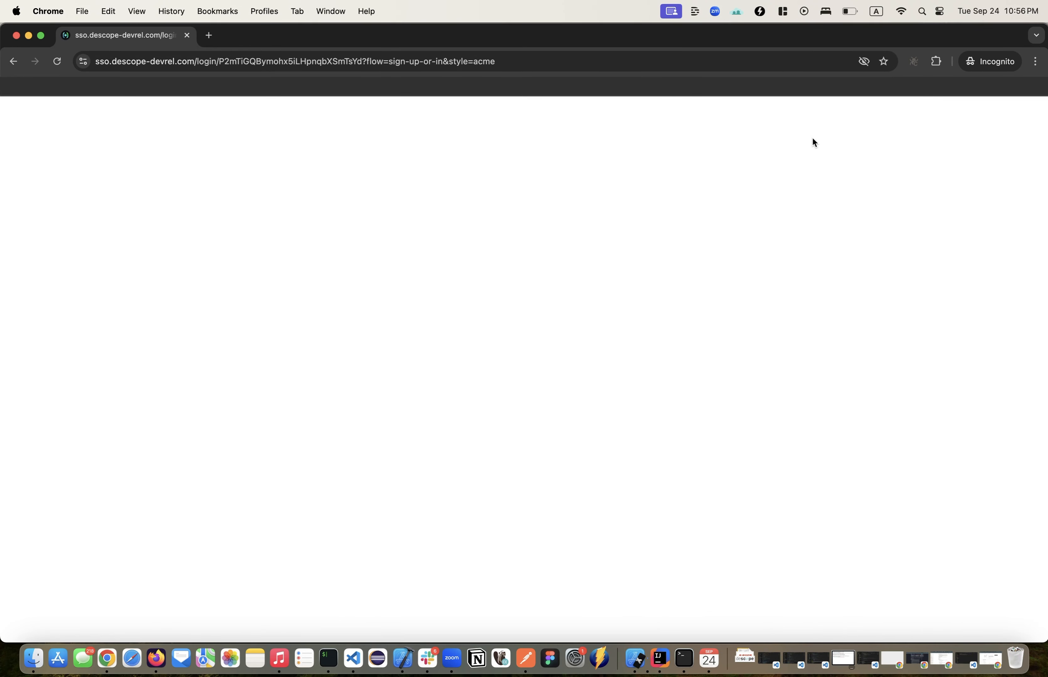
Step: Enter a new user's email on the ACME login screen, continue with email, and enter the emailed verification code
{"action": "left_click", "coordinate": [448, 384]}
{"action": "type", "text": "+1"}
{"action": "left_click", "coordinate": [540, 382]}
{"action": "type", "text": "com"}
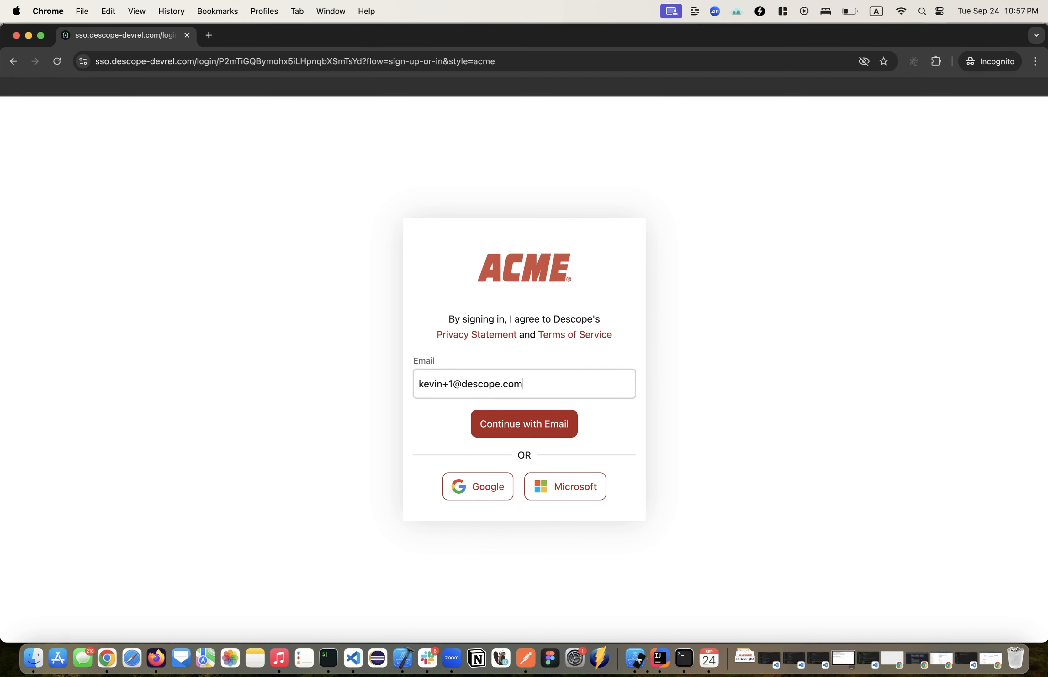
{"action": "left_click", "coordinate": [559, 423]}
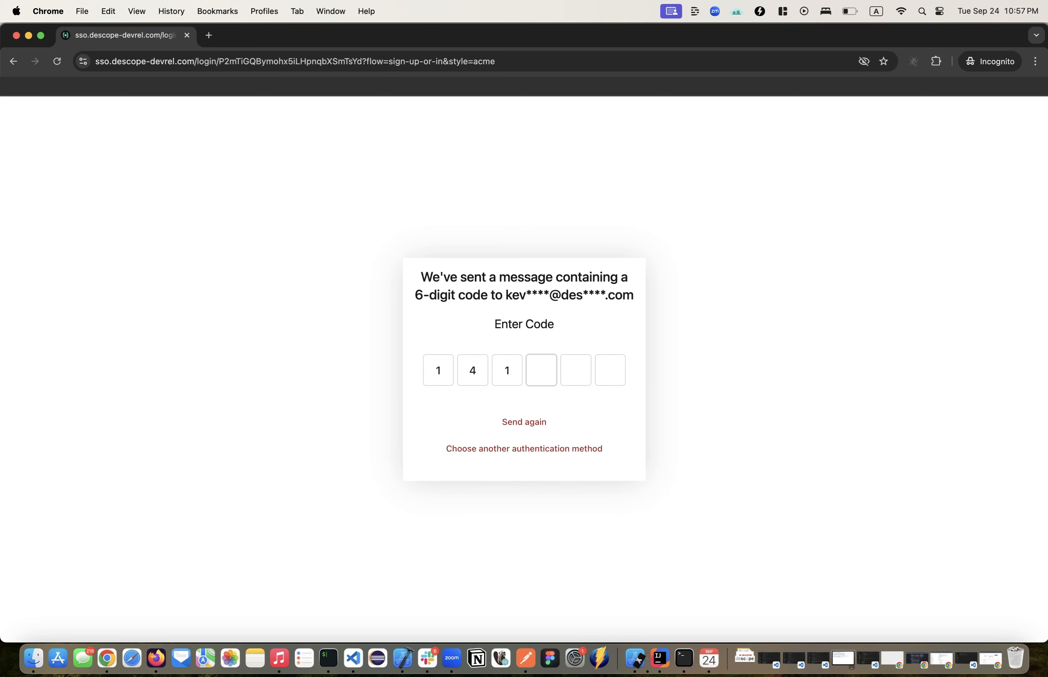
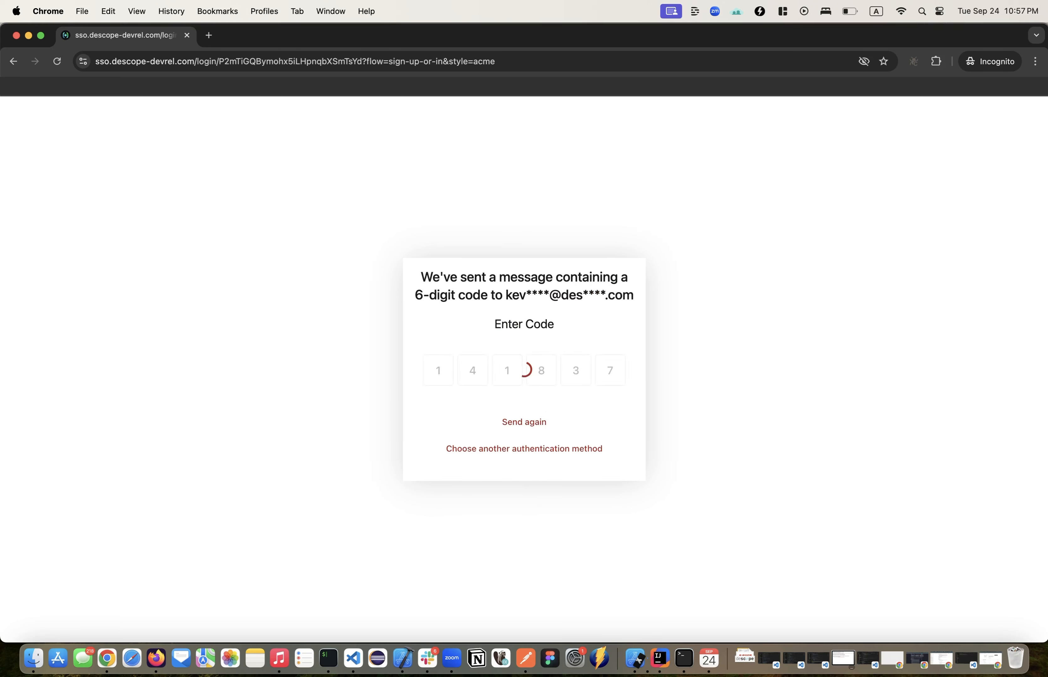
Step: Submit the new user's first and last name and continue with the passkey configuration
{"action": "key", "text": "Tab"}
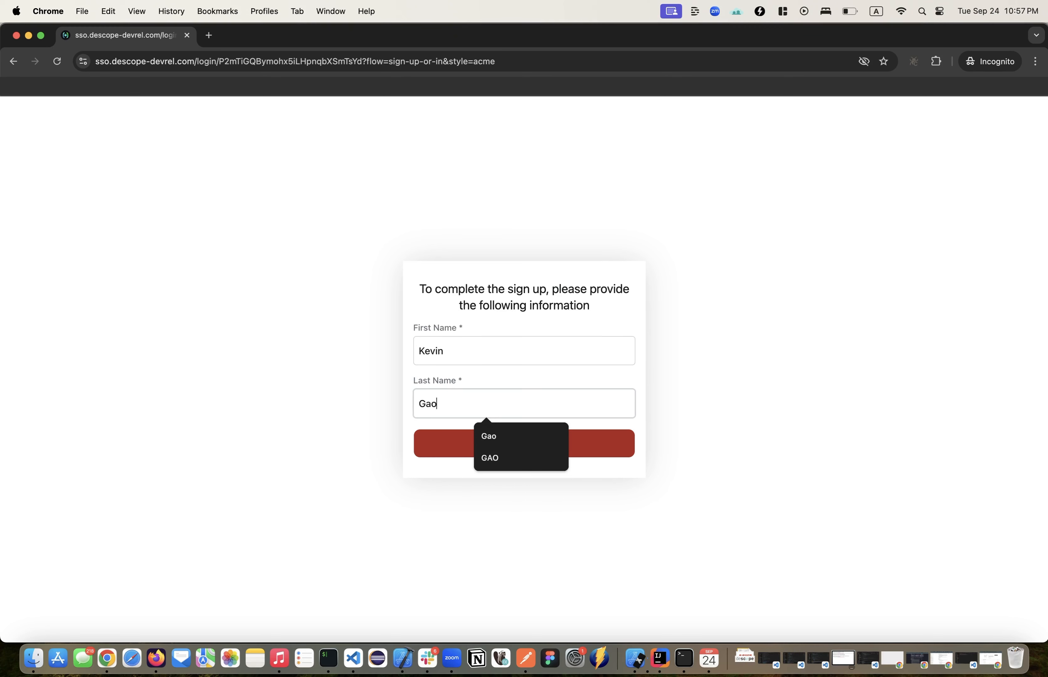
{"action": "left_click", "coordinate": [444, 452]}
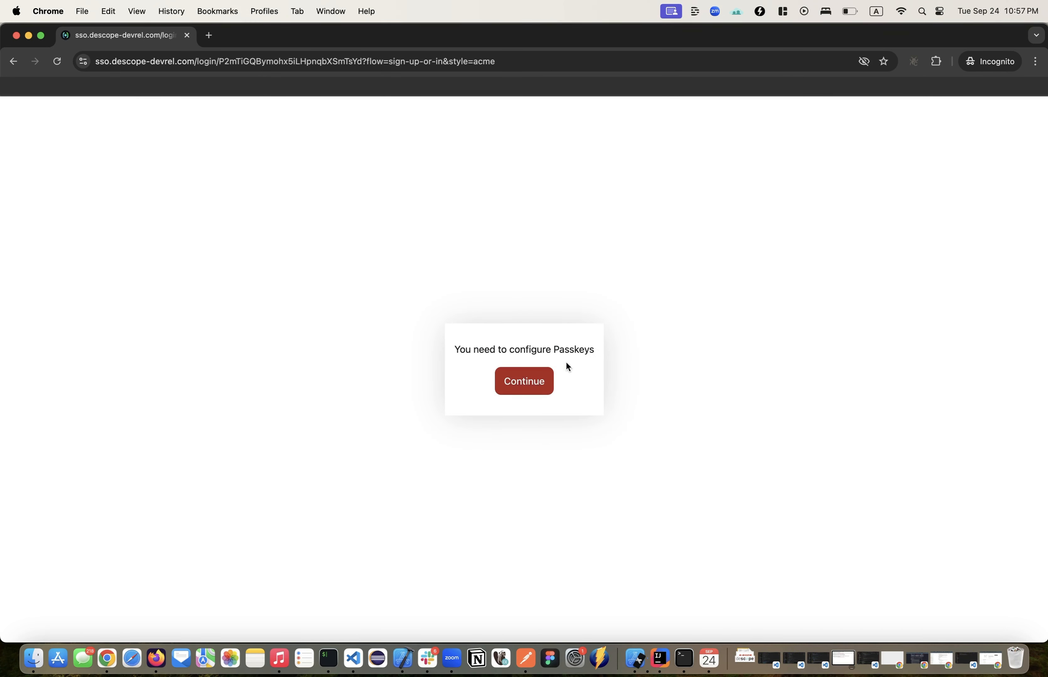
{"action": "left_click", "coordinate": [539, 381]}
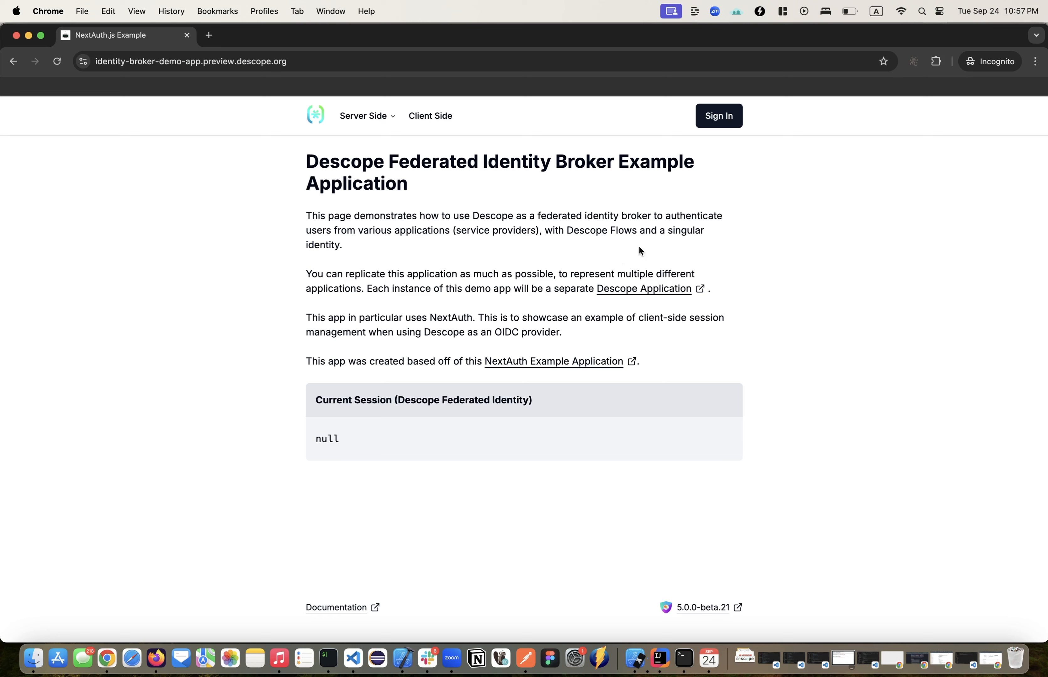
Step: Start another sign-in to the NextAuth demo app with the same email and enter the emailed verification code
{"action": "left_click", "coordinate": [728, 126]}
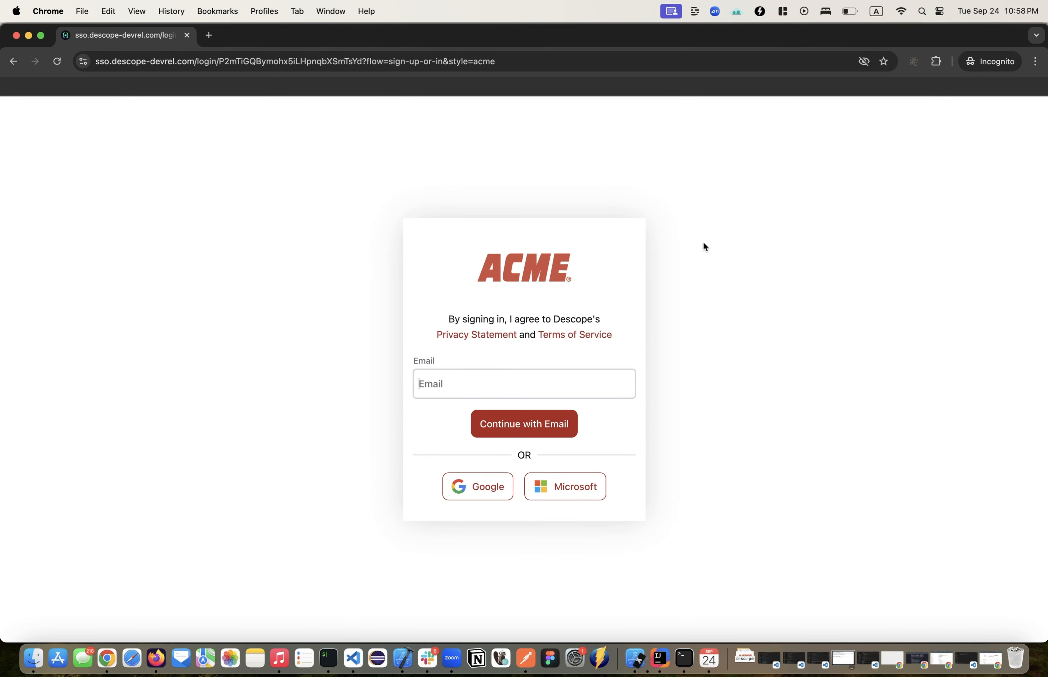
{"action": "key", "text": "Return"}
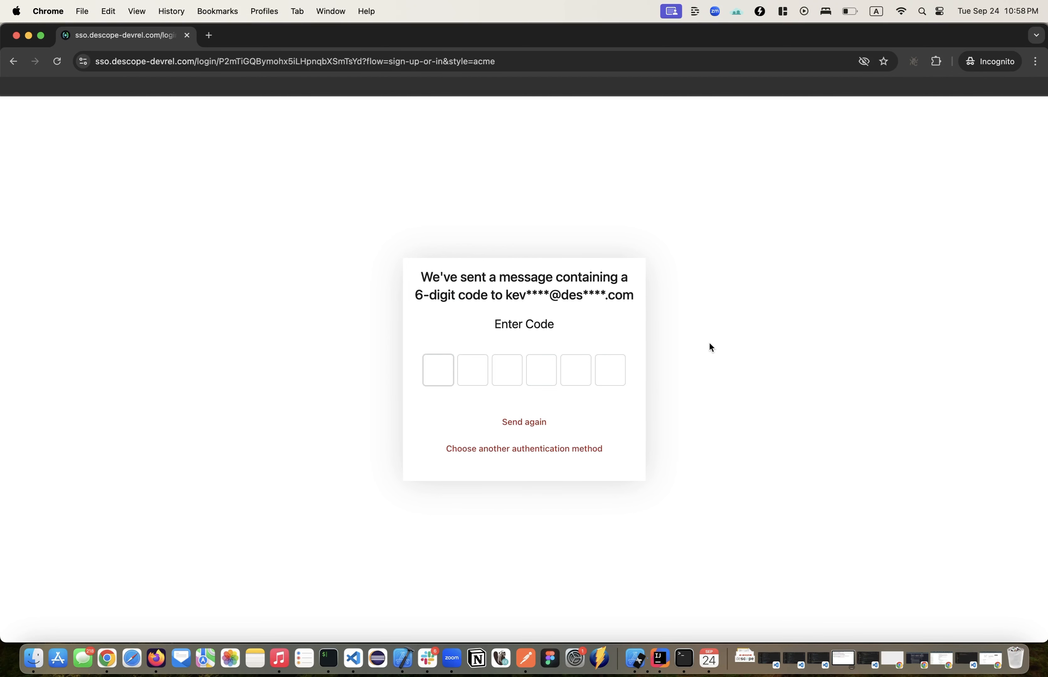
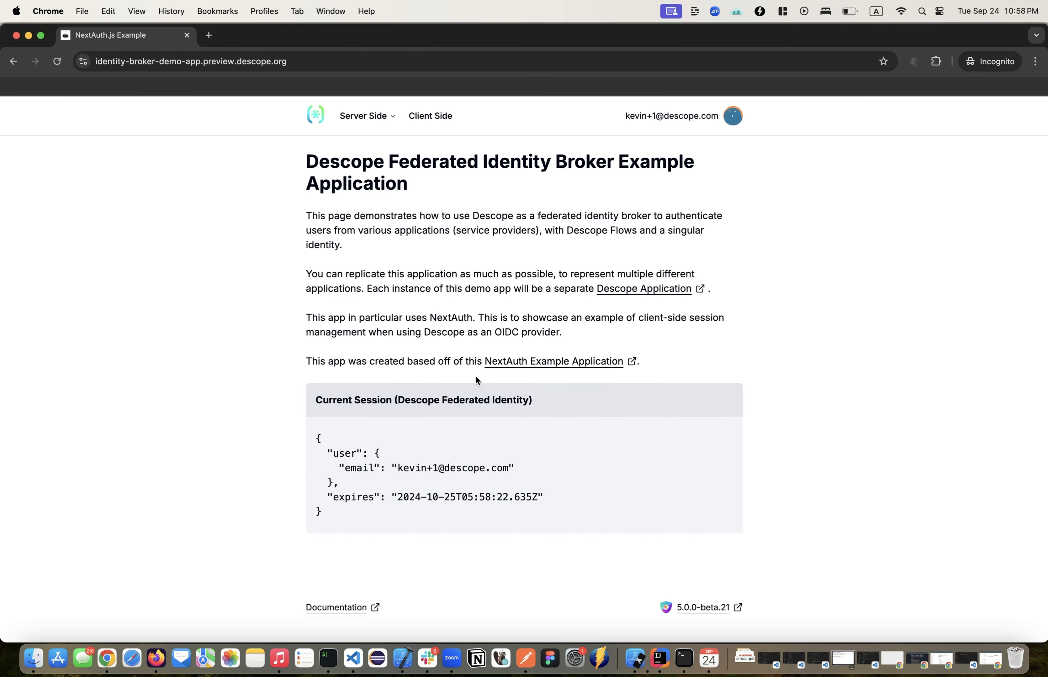
Step: Close the incognito window, reopen the Sign Up or In flow in Descope Console, and view its starting condition
{"action": "left_click", "coordinate": [16, 35]}
{"action": "left_click", "coordinate": [62, 238]}
{"action": "left_click", "coordinate": [282, 435]}
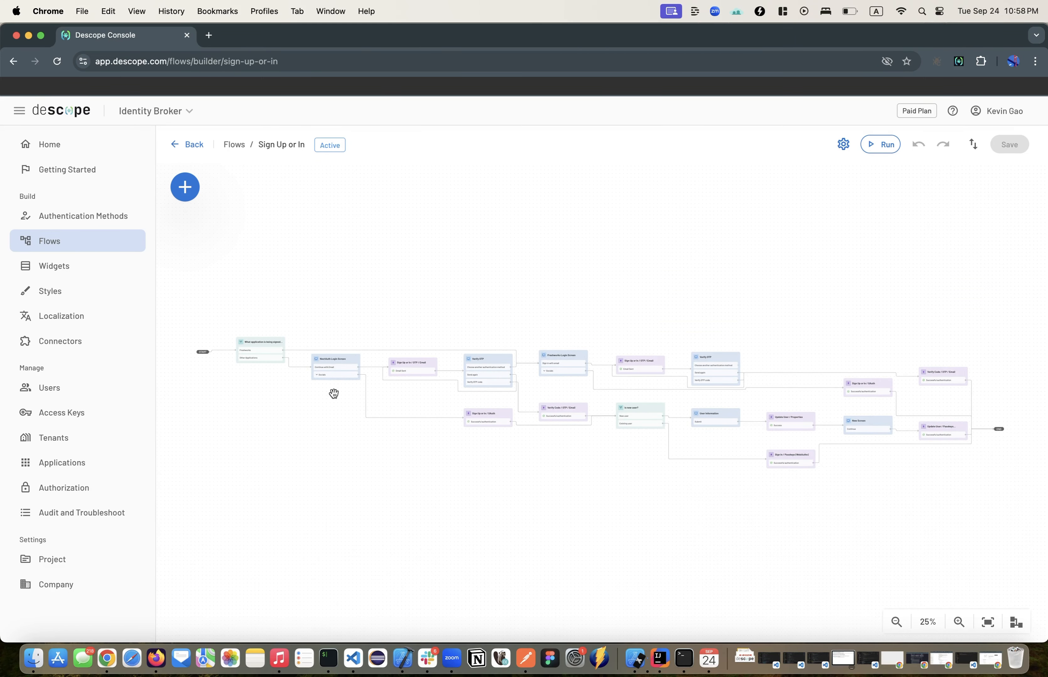
{"action": "scroll", "coordinate": [334, 393], "scroll_direction": "up", "scroll_amount": 5}
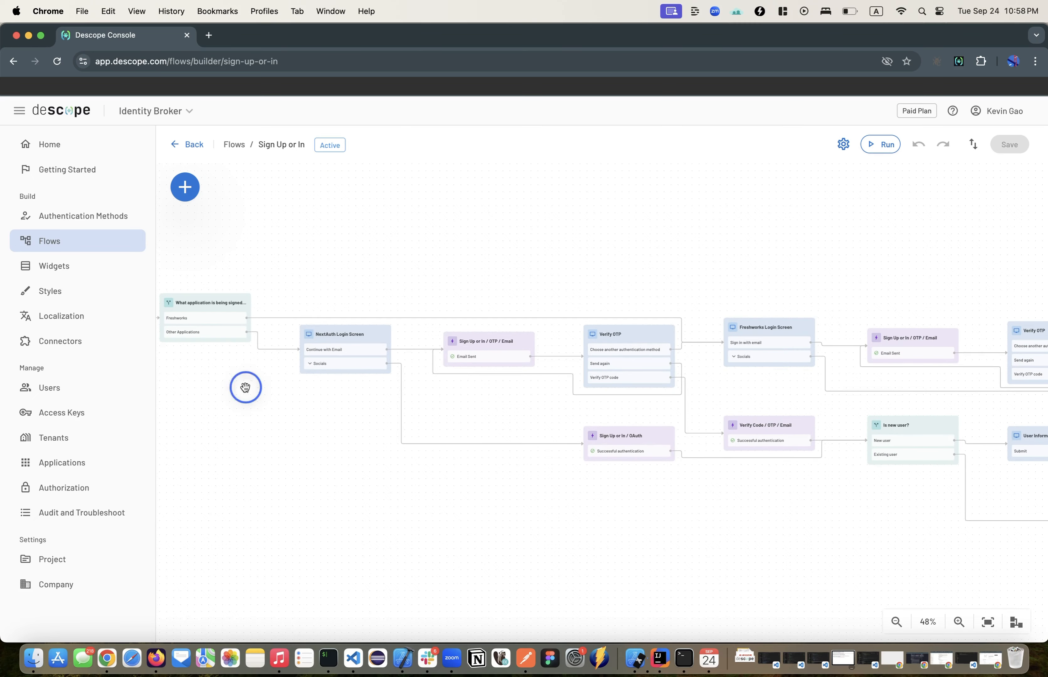
{"action": "left_click_drag", "start_coordinate": [245, 386], "coordinate": [373, 387]}
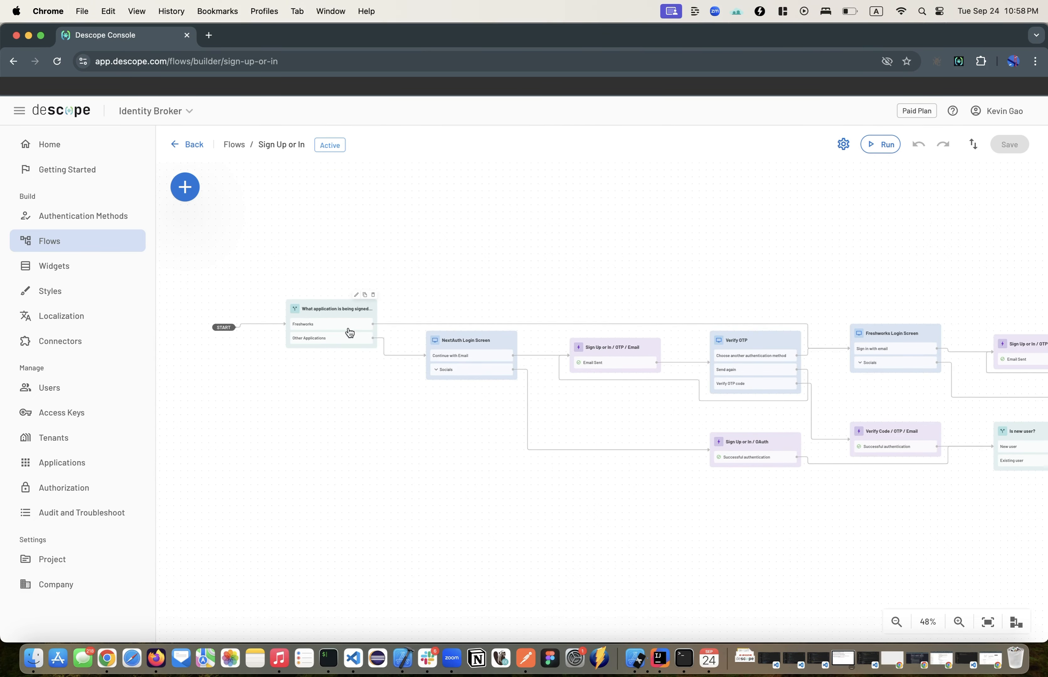